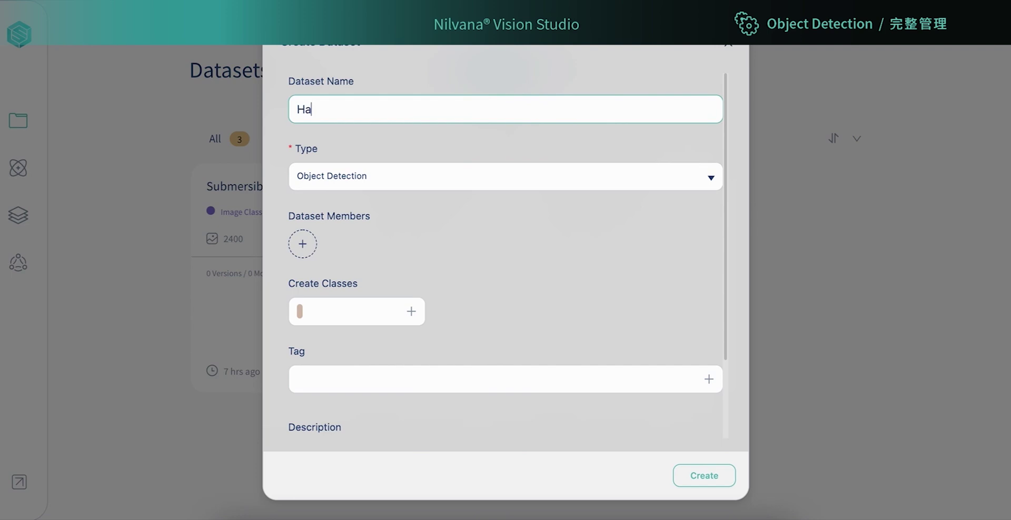
# Create the object detection dataset named Hard Hat and open it for adding images
pyautogui.scroll(-2, 560, 218)
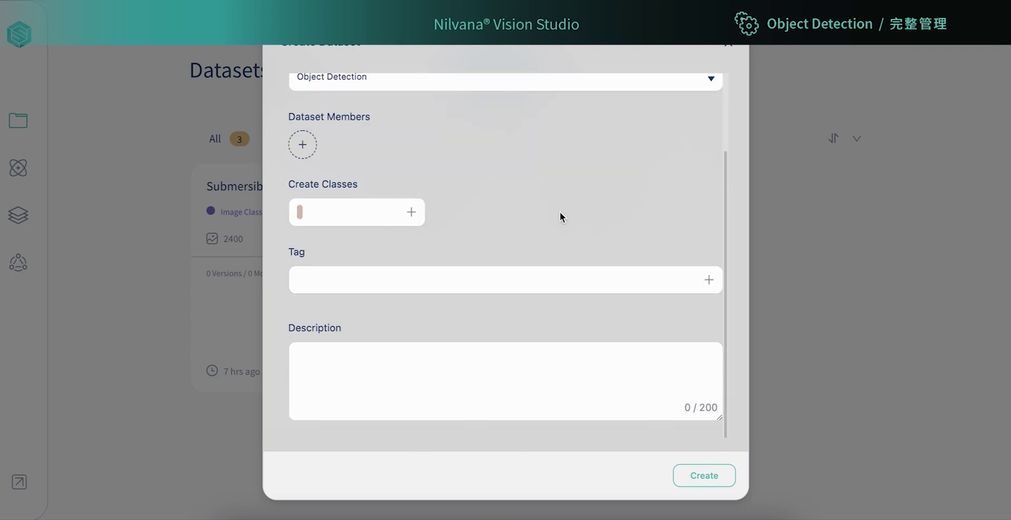
pyautogui.click(704, 476)
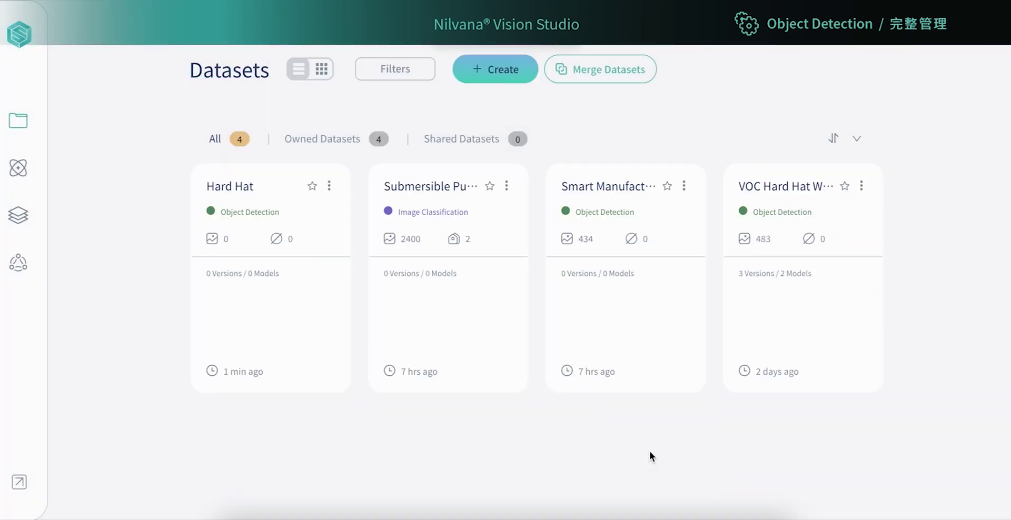
pyautogui.click(308, 279)
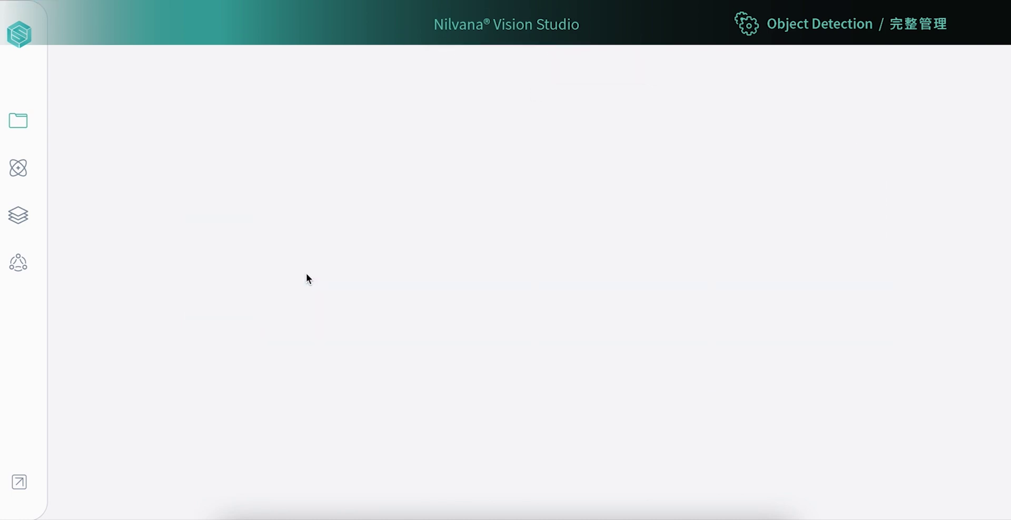
pyautogui.click(731, 257)
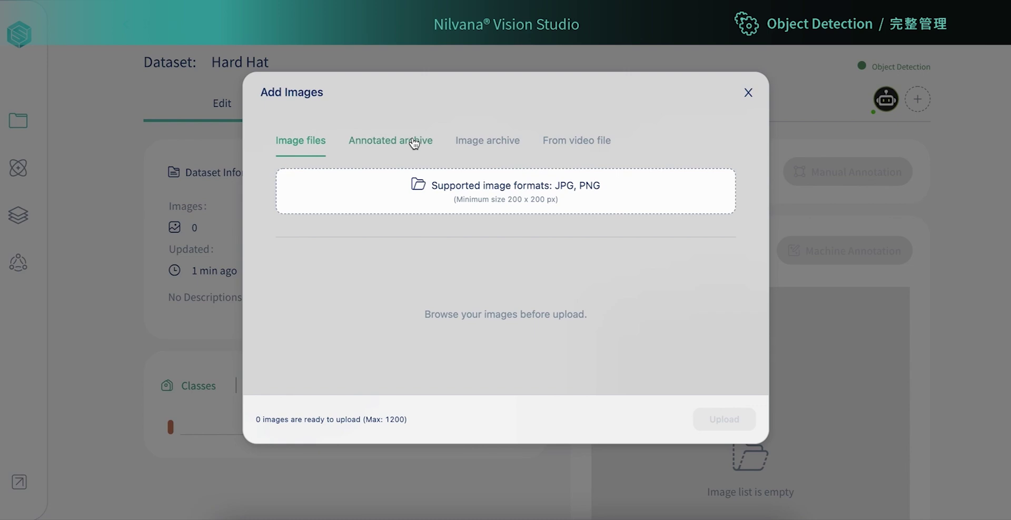
# Examine which annotation formats are accepted for annotated archives, and return to adding plain image files
pyautogui.click(414, 143)
pyautogui.click(443, 200)
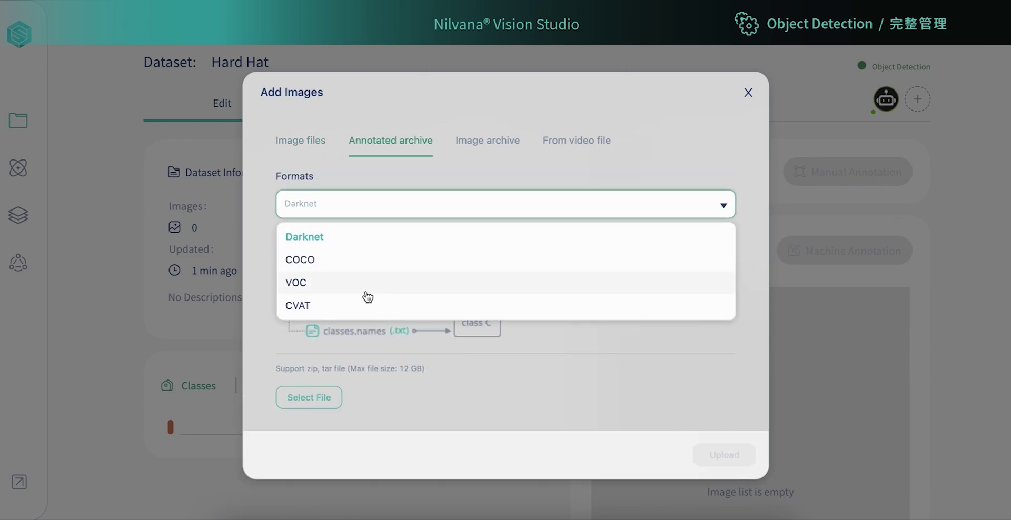
pyautogui.click(407, 211)
pyautogui.click(304, 148)
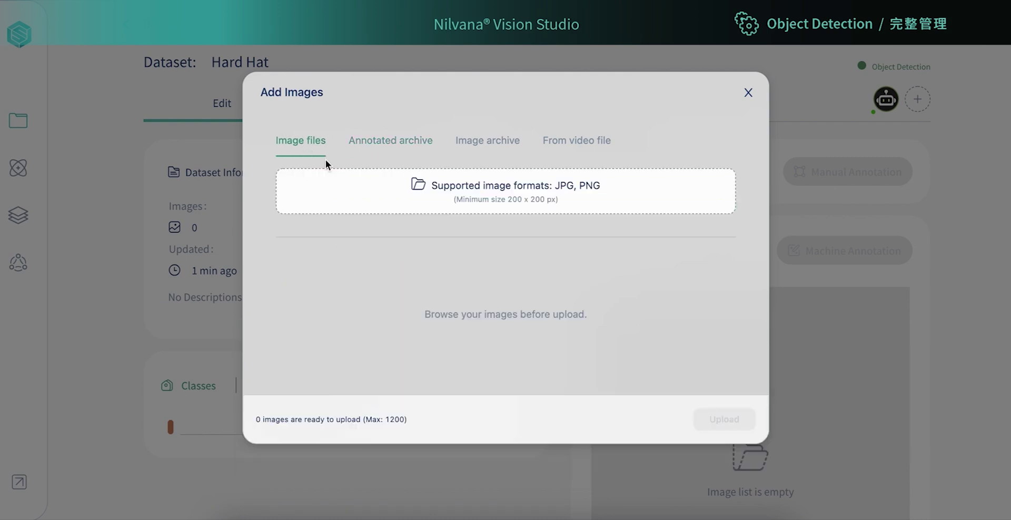
# Choose all images in the Helmet Dataset folder as the files to add
pyautogui.click(371, 192)
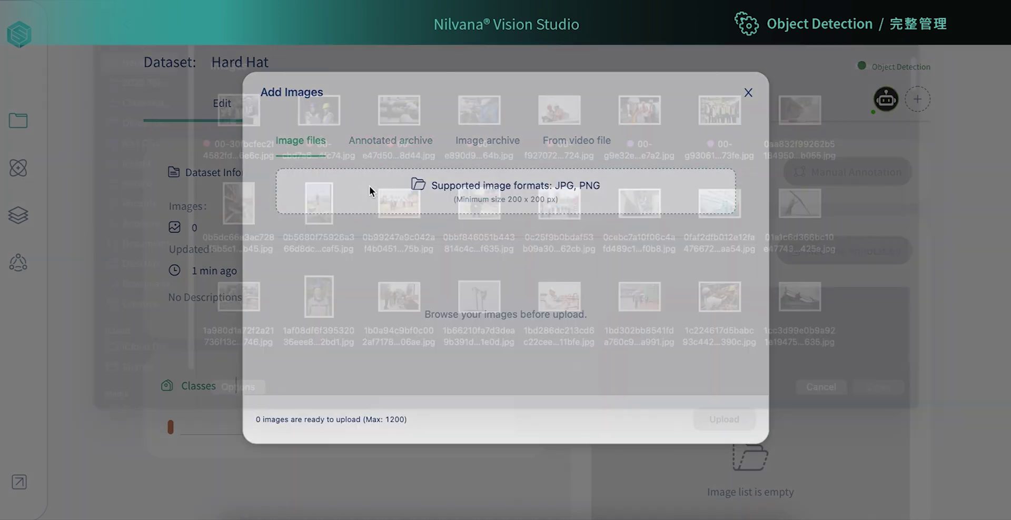
pyautogui.click(251, 146)
pyautogui.press('super+a')
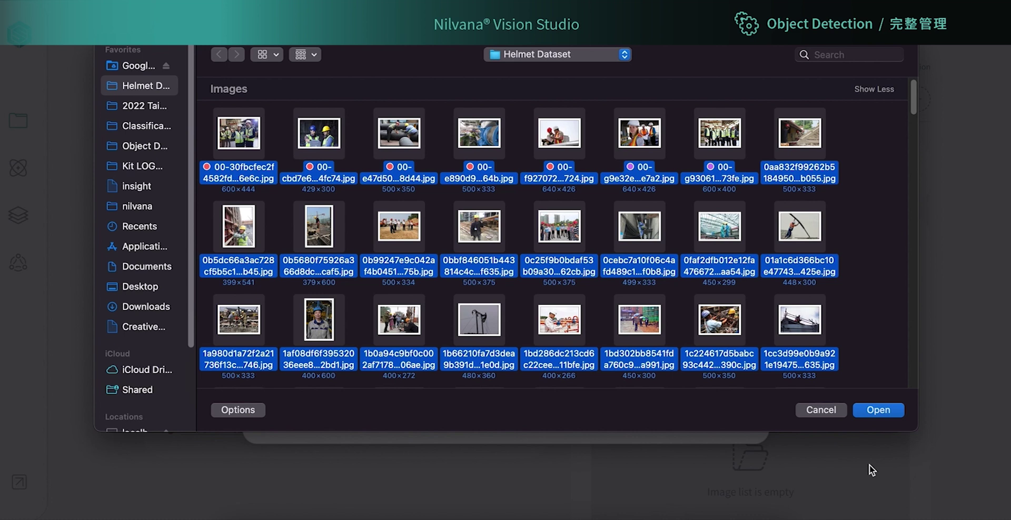
pyautogui.click(878, 410)
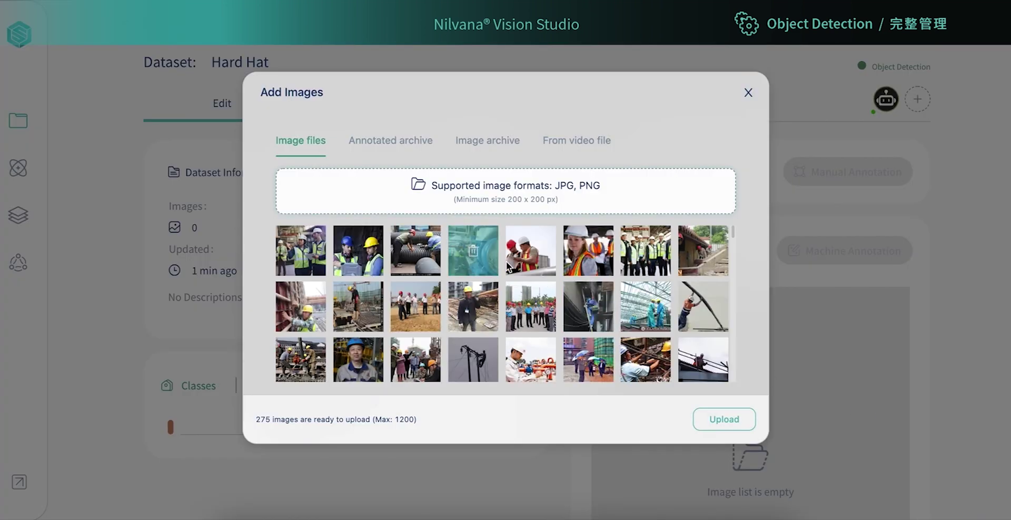
# Look through the queued image thumbnails and upload them to the Hard Hat dataset
pyautogui.scroll(-8, 591, 267)
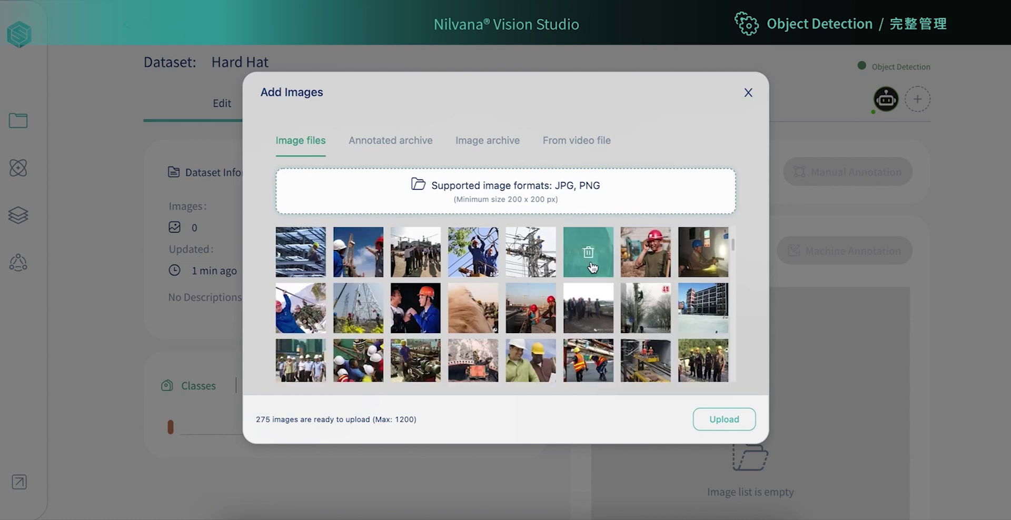
pyautogui.scroll(-2, 592, 267)
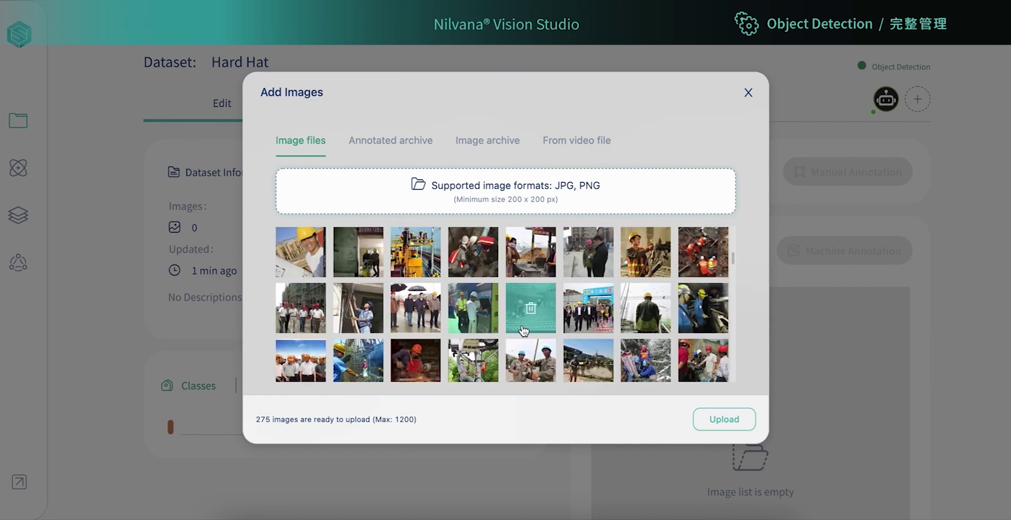
pyautogui.click(739, 425)
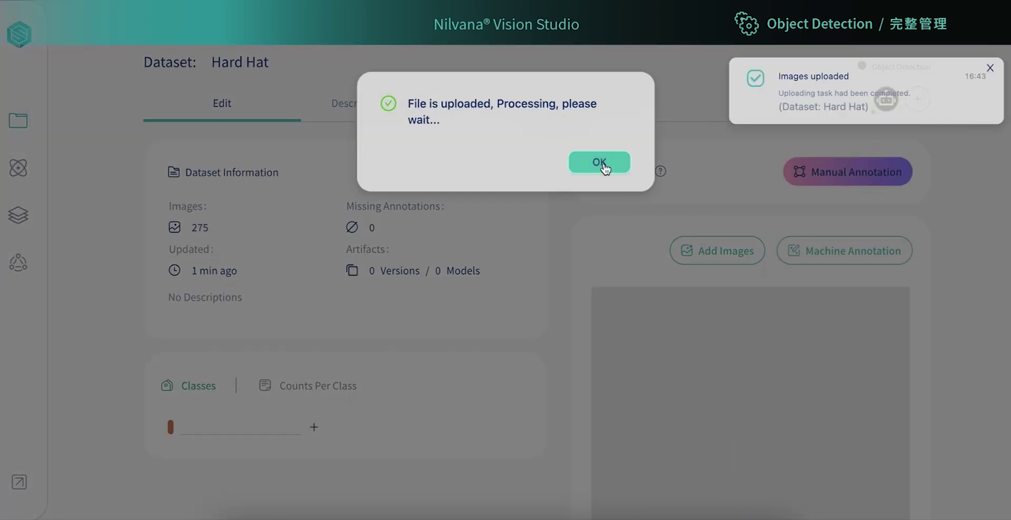
pyautogui.click(600, 163)
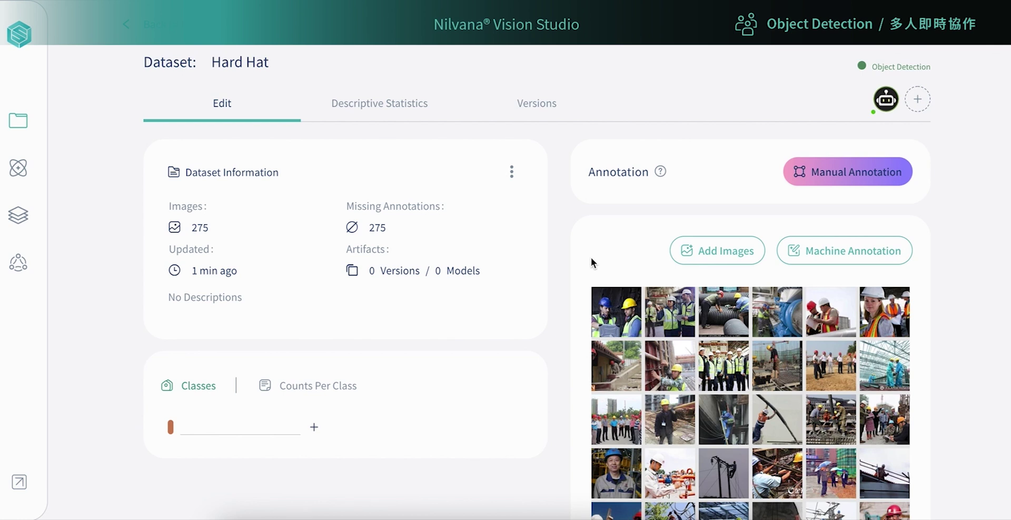
# Search the dataset members for "member" and add the matching account as a Developer
pyautogui.click(918, 101)
pyautogui.click(357, 225)
pyautogui.write('member')
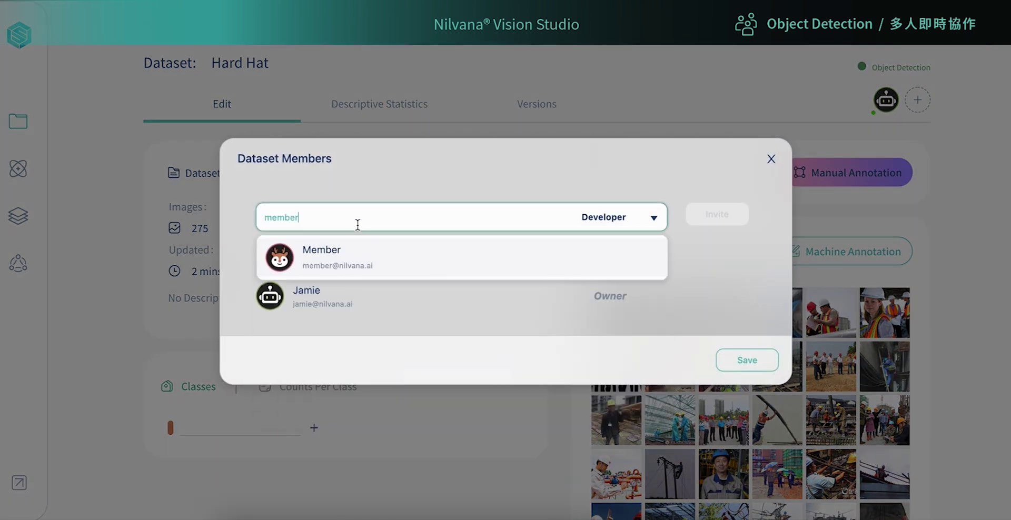
pyautogui.click(366, 261)
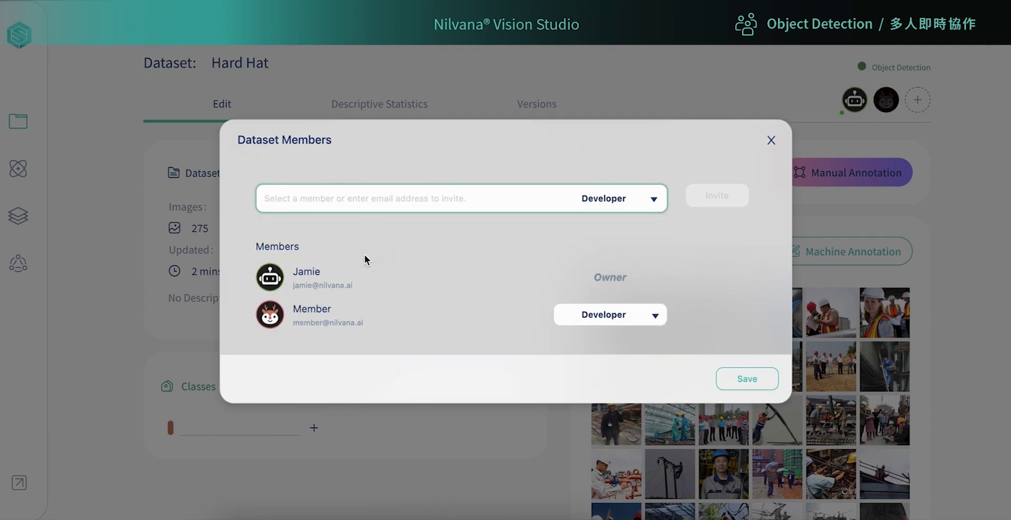
# Add a second colleague to the dataset with the Developer role and save the member list
pyautogui.write('how')
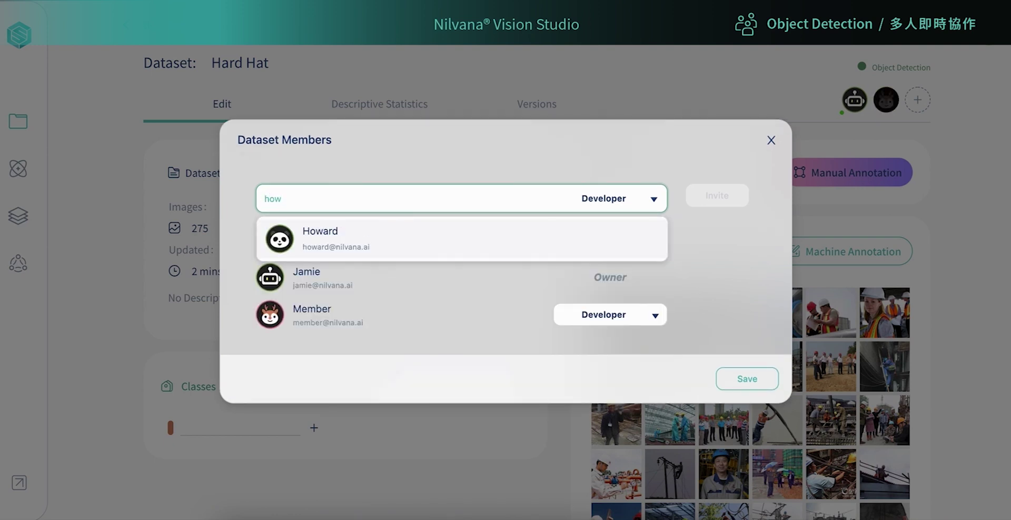
pyautogui.click(458, 238)
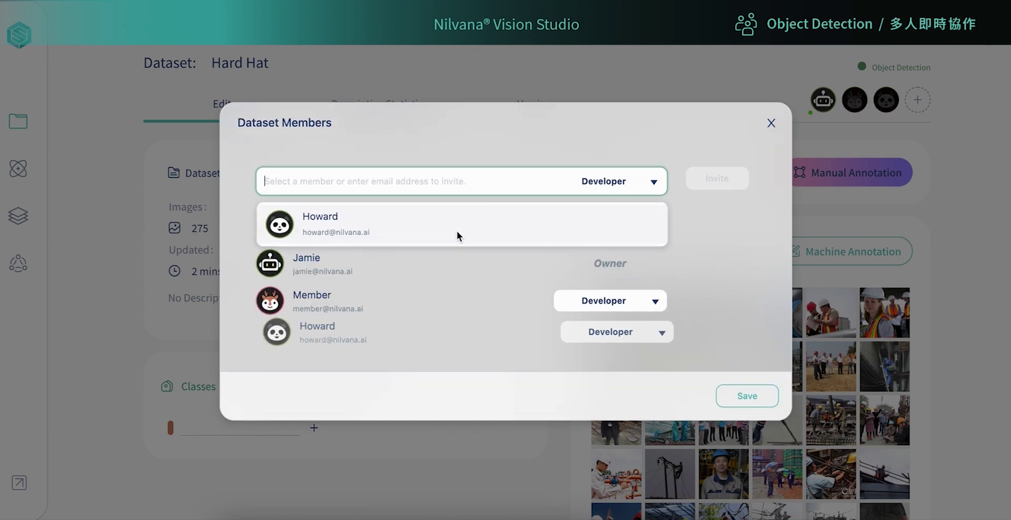
pyautogui.click(653, 339)
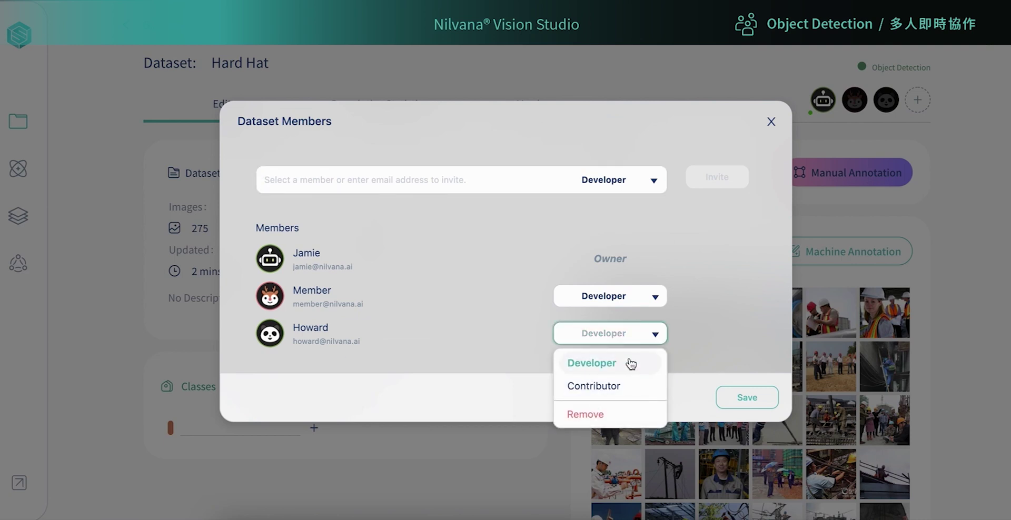
pyautogui.click(629, 361)
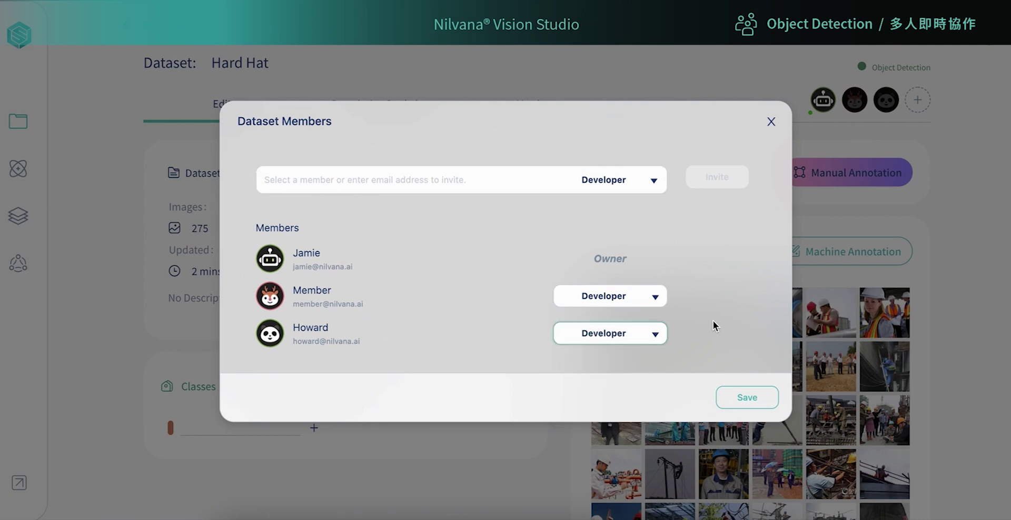
pyautogui.click(747, 399)
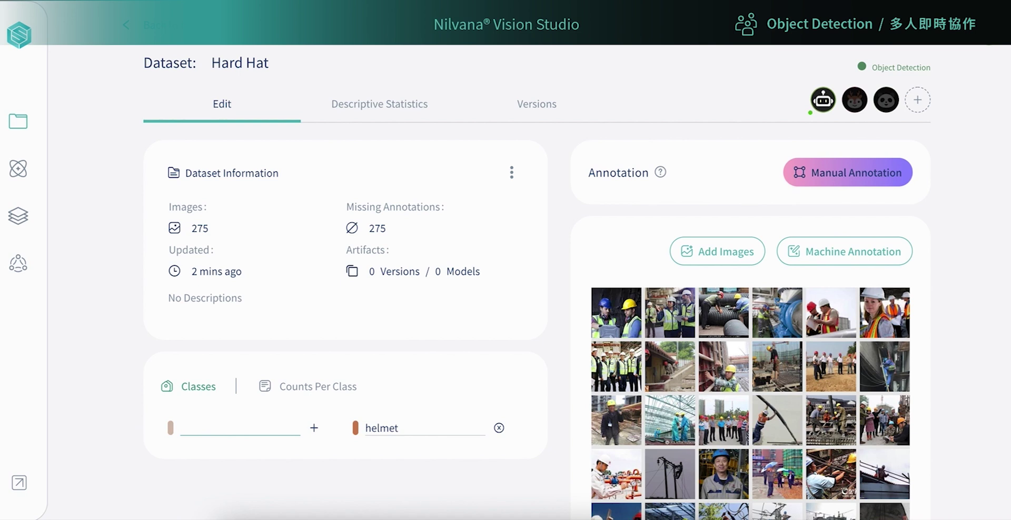
# Start manual annotation, box the workers' helmets in the first image with the helmet class, and move to the second image
pyautogui.click(898, 178)
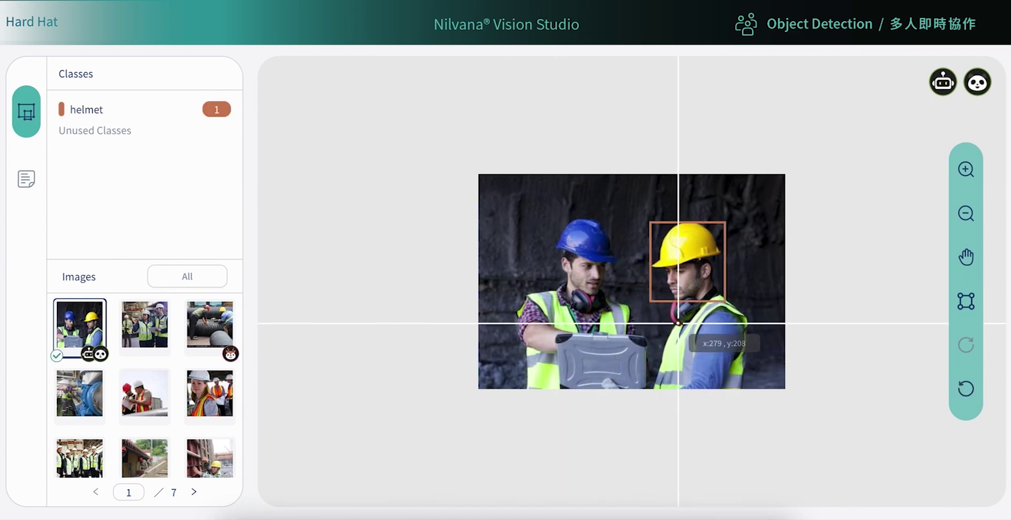
pyautogui.click(677, 293)
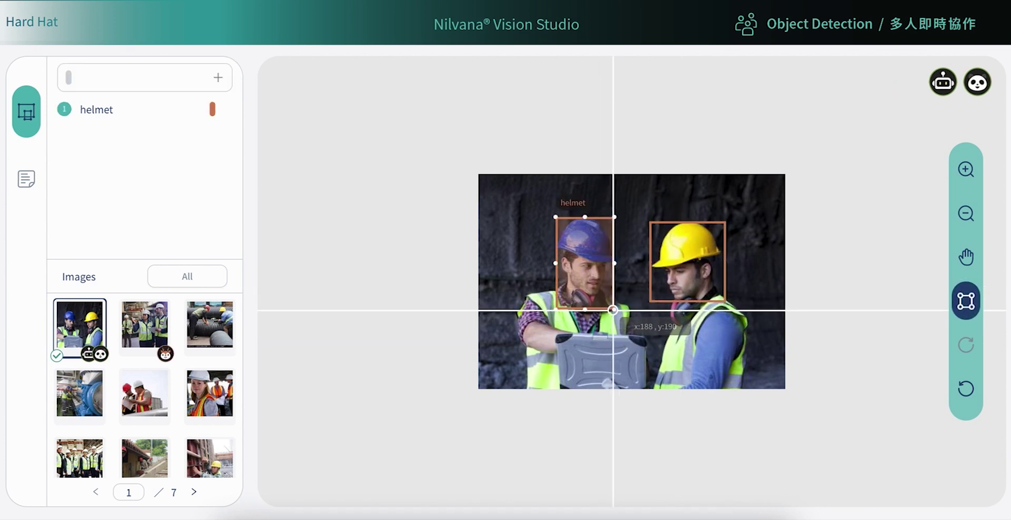
pyautogui.press('Right')
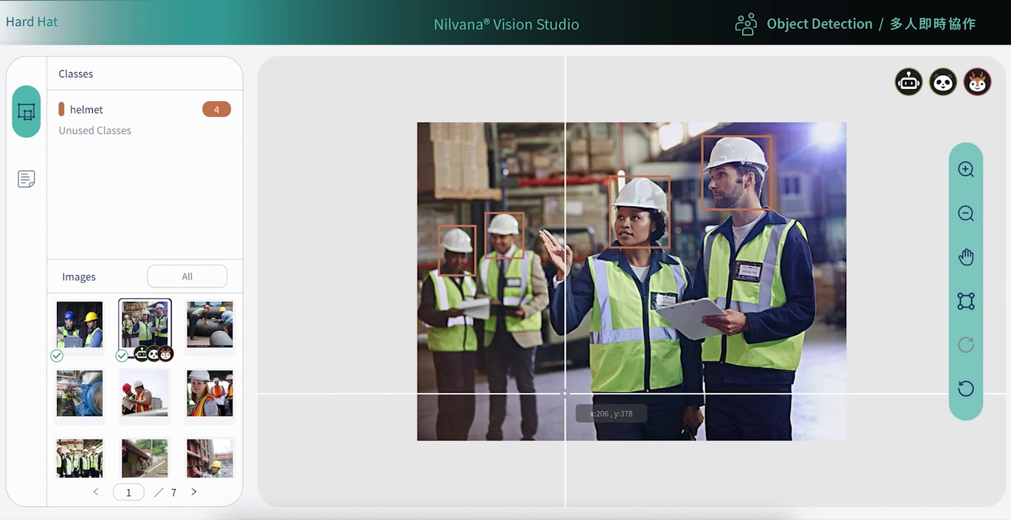
# Label the helmets in the third and fourth images with the helmet class, and move on to the fifth image
pyautogui.press('Right')
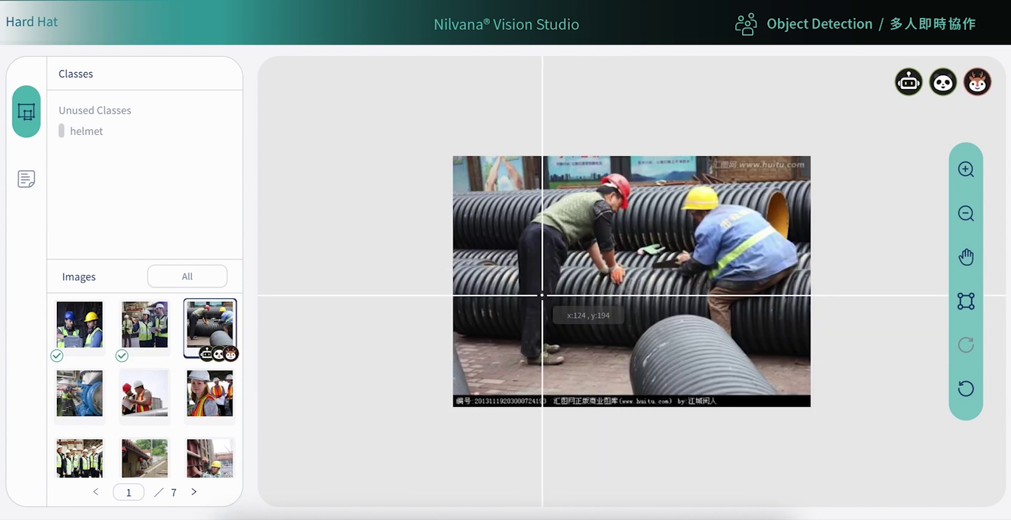
pyautogui.press('Left')
pyautogui.press('Right')
pyautogui.press('Right')
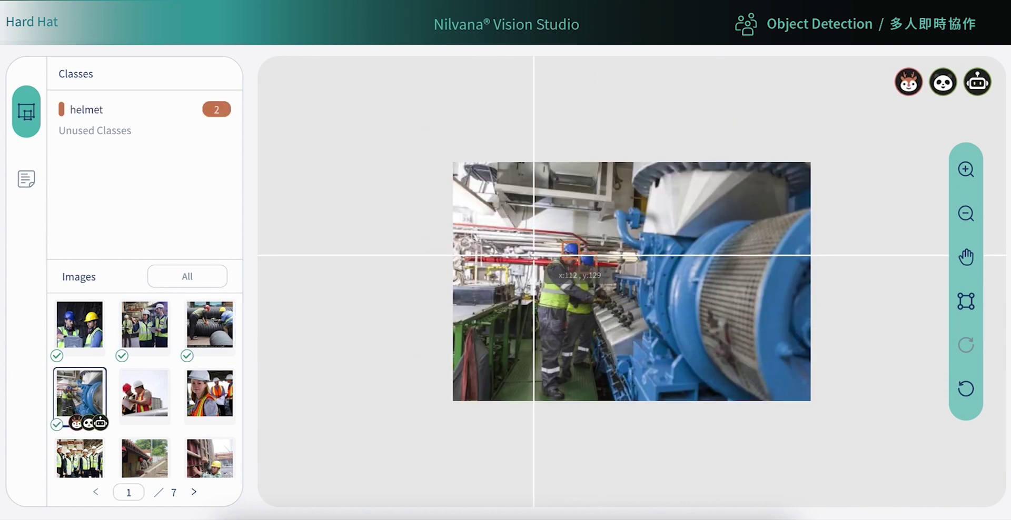
pyautogui.press('r')
pyautogui.click(558, 264)
pyautogui.press('Escape')
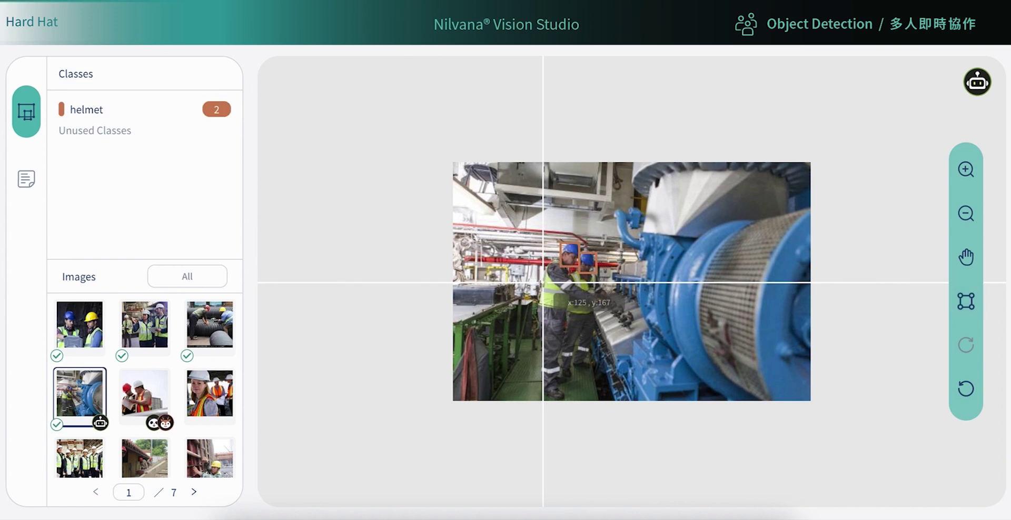
pyautogui.press('Right')
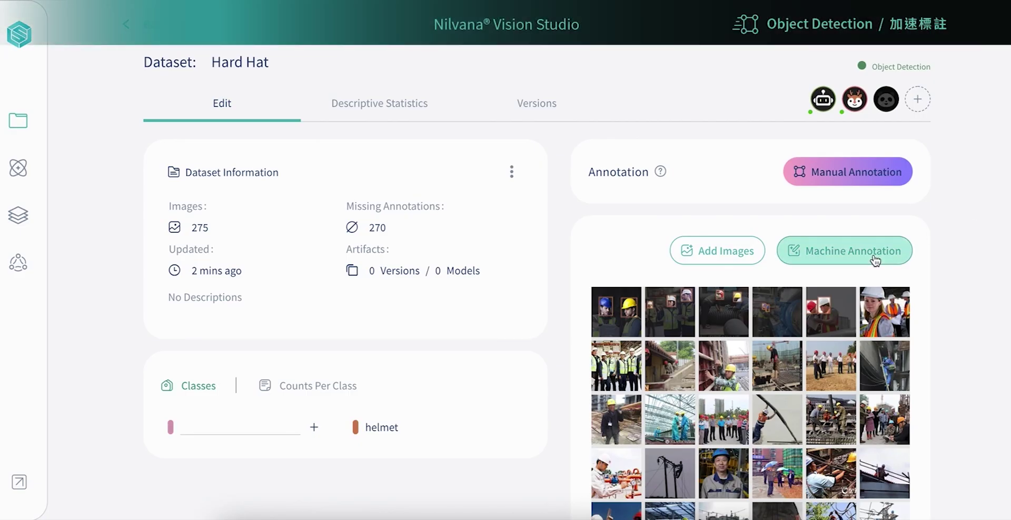
# Run machine annotation with the dataset model Hard Hat Workers Template from VOC Hard Hat Workers/v2
pyautogui.click(873, 254)
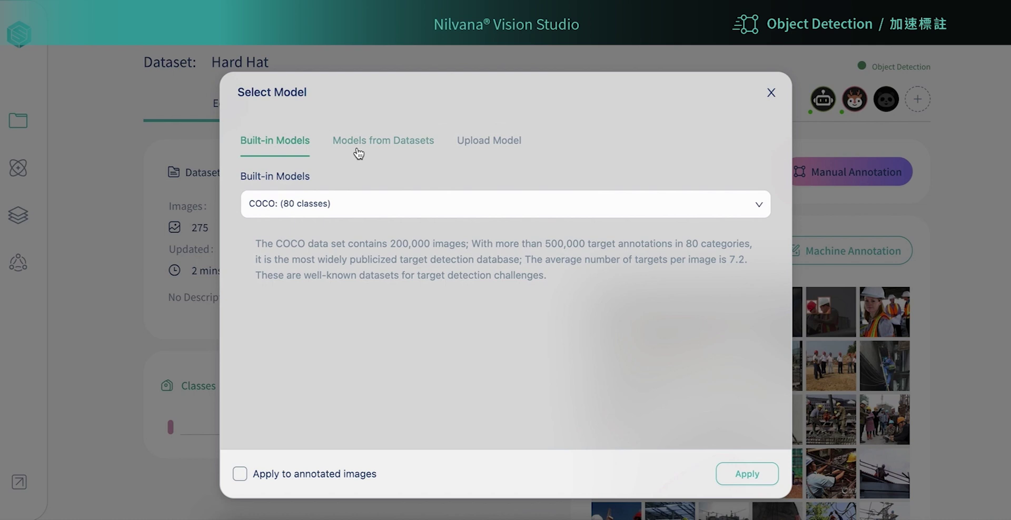
pyautogui.click(359, 152)
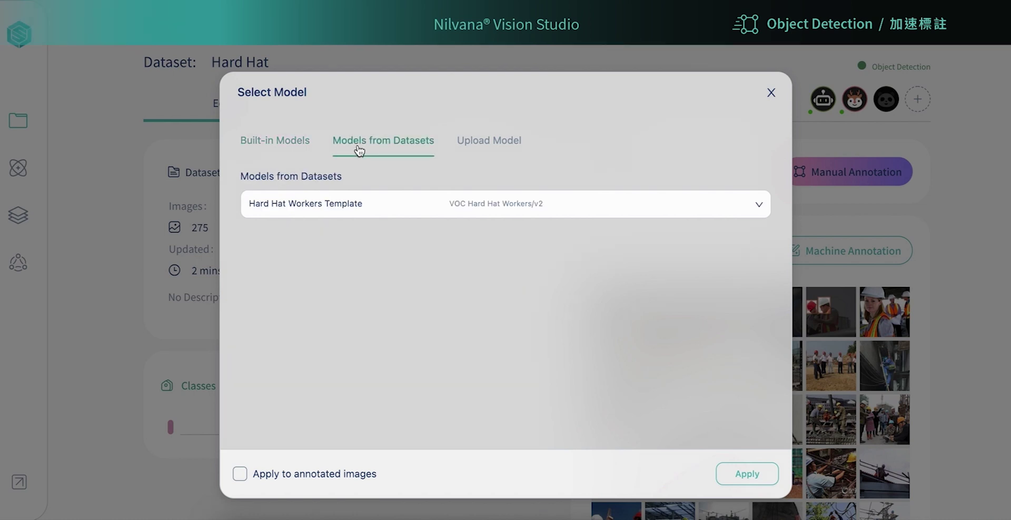
pyautogui.click(400, 206)
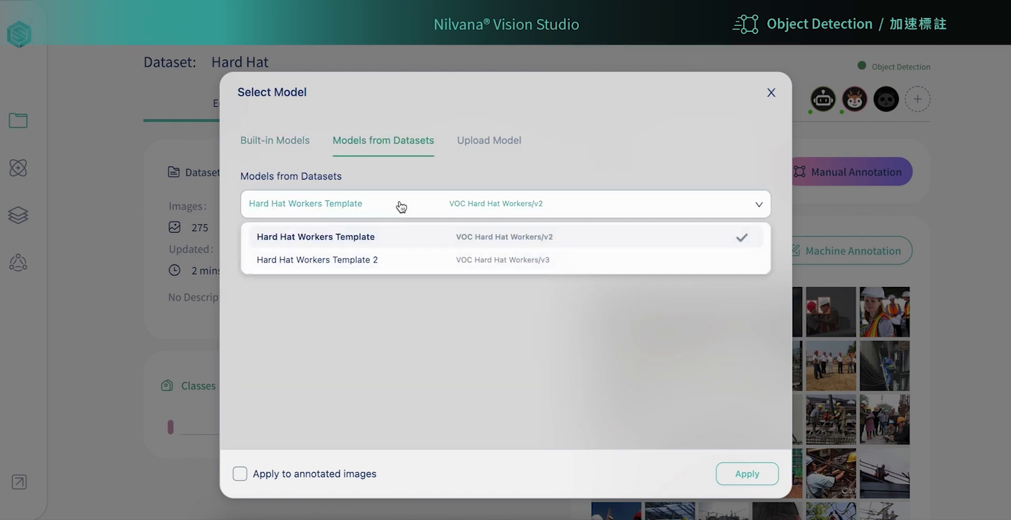
pyautogui.click(445, 210)
pyautogui.click(730, 483)
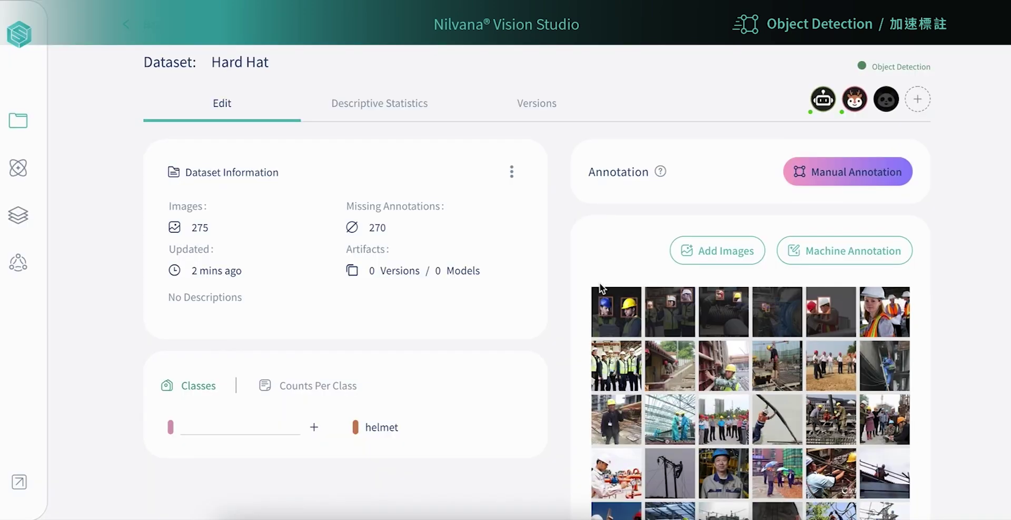
# Save Automatic Annotation for the helmet class with an adjusted minimum score threshold, and check the annotated image grid
pyautogui.click(494, 223)
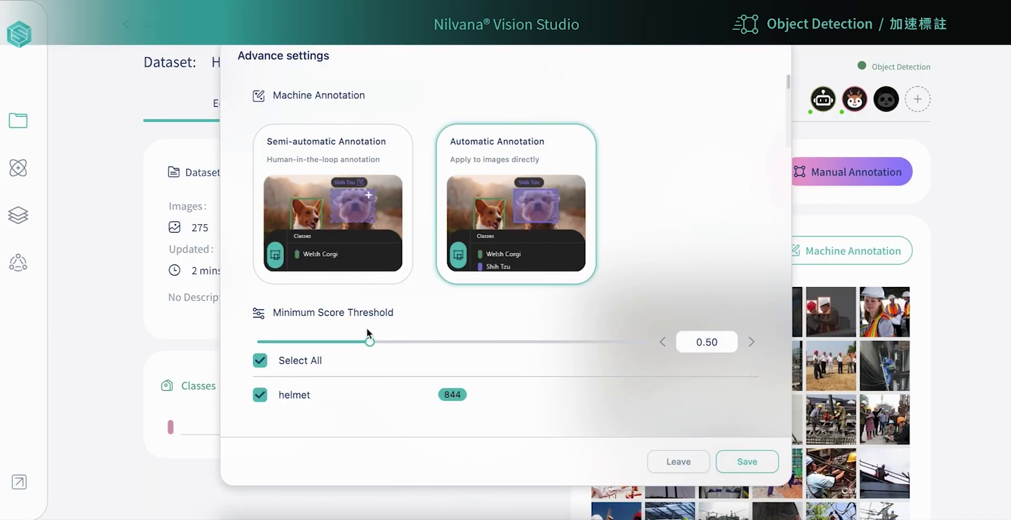
pyautogui.moveTo(370, 342)
pyautogui.mouseDown()
pyautogui.moveTo(505, 343)
pyautogui.moveTo(374, 345)
pyautogui.mouseUp()
pyautogui.click(734, 466)
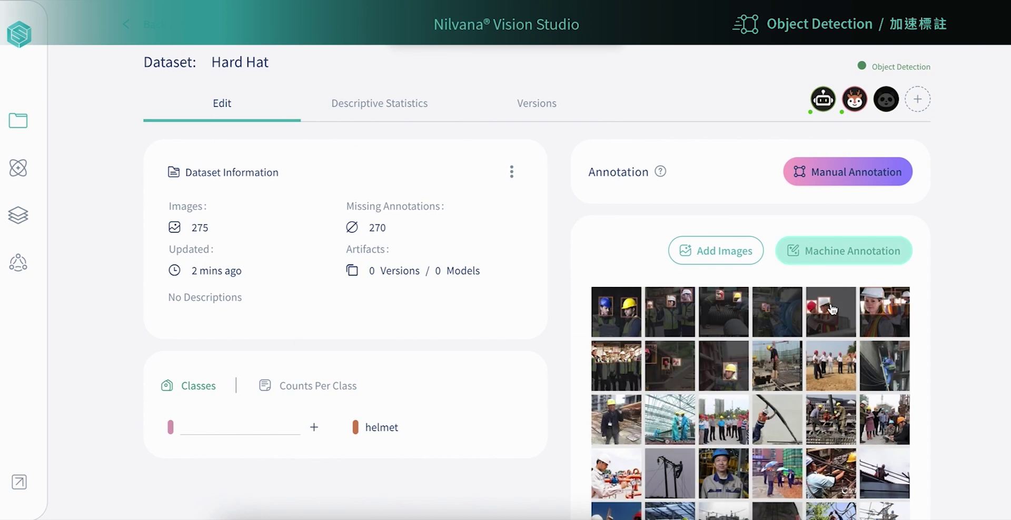
pyautogui.scroll(-2, 908, 343)
pyautogui.scroll(-4, 908, 342)
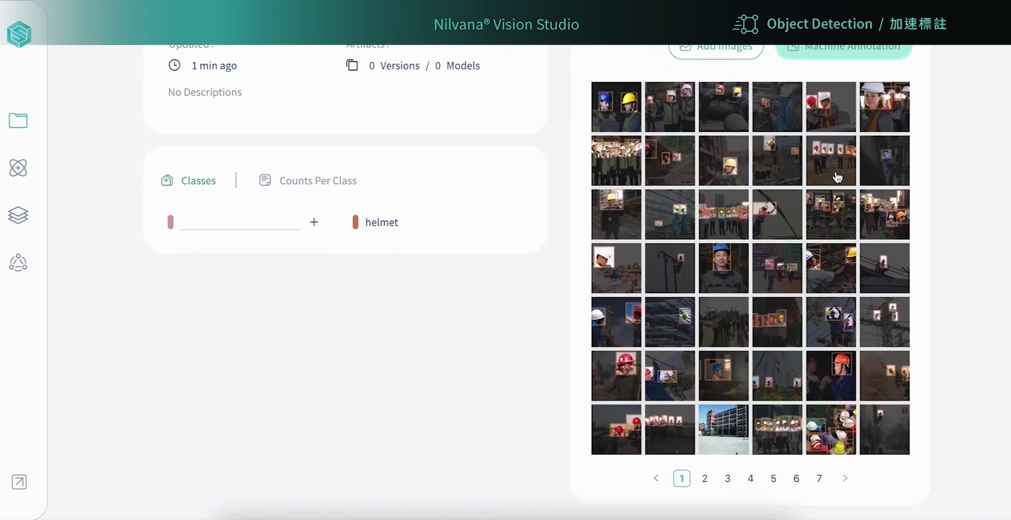
pyautogui.scroll(5, 835, 175)
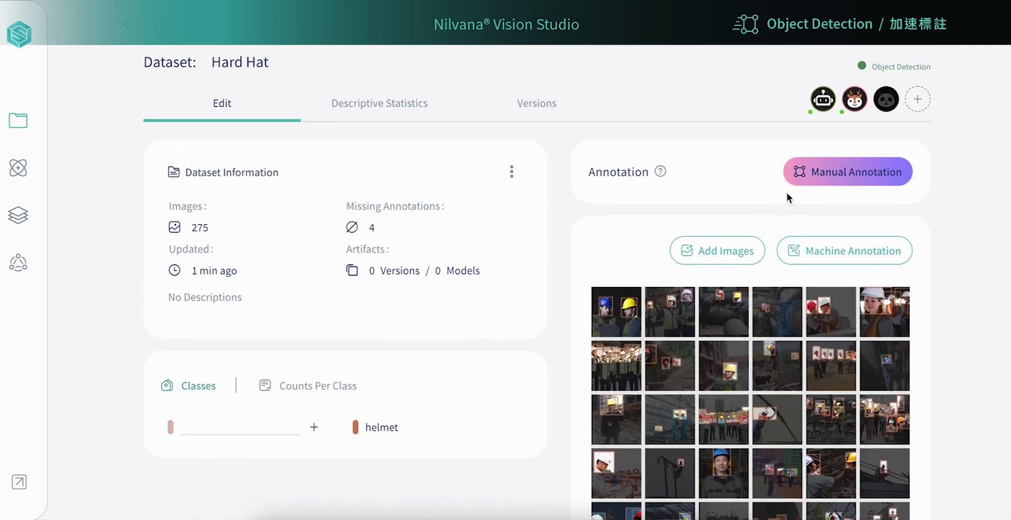
# Reopen manual annotation, go to the sixth image, and fit the foreground woman's helmet box to her head
pyautogui.click(800, 173)
pyautogui.press('Right')
pyautogui.press('Right')
pyautogui.press('Right')
pyautogui.press('Right')
pyautogui.press('Right')
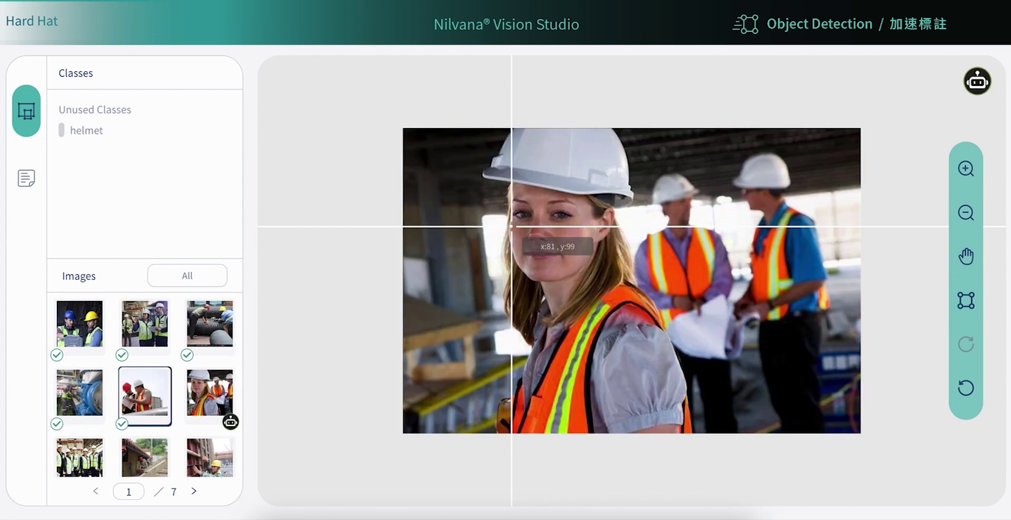
pyautogui.click(537, 221)
pyautogui.moveTo(647, 293)
pyautogui.mouseDown()
pyautogui.moveTo(628, 279)
pyautogui.moveTo(633, 284)
pyautogui.mouseUp()
pyautogui.moveTo(450, 128); pyautogui.dragTo(480, 127)
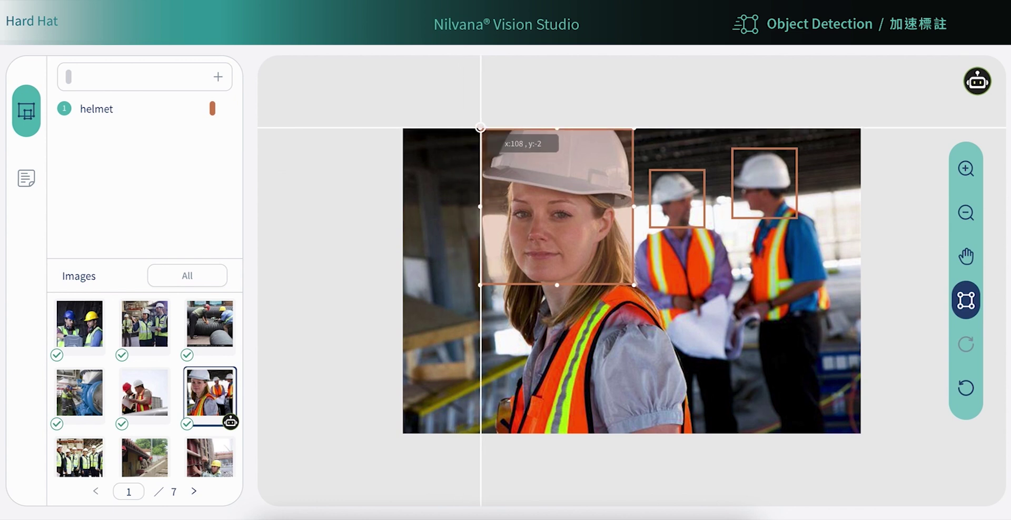
# Tighten the helmet box around the background worker in the blue shirt, and move on to the seventh image
pyautogui.click(762, 205)
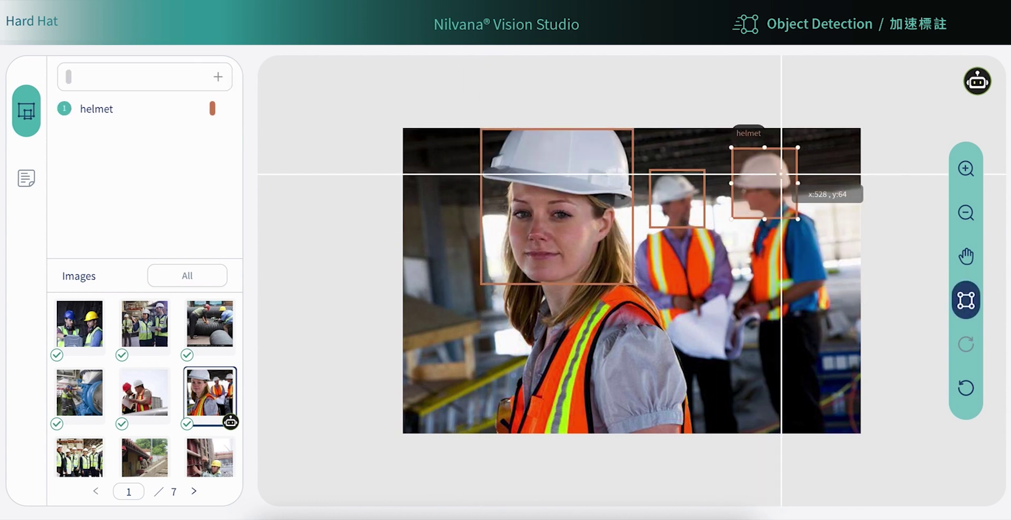
pyautogui.moveTo(795, 218); pyautogui.dragTo(792, 210)
pyautogui.click(698, 231)
pyautogui.press('d')
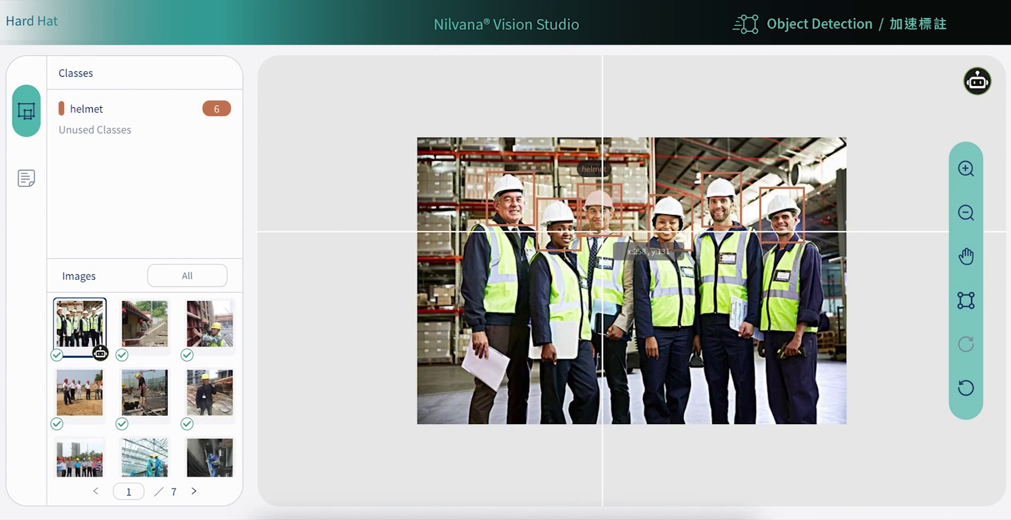
# Tighten the helmet boxes around the third, fourth and sixth workers in the group photo
pyautogui.click(602, 232)
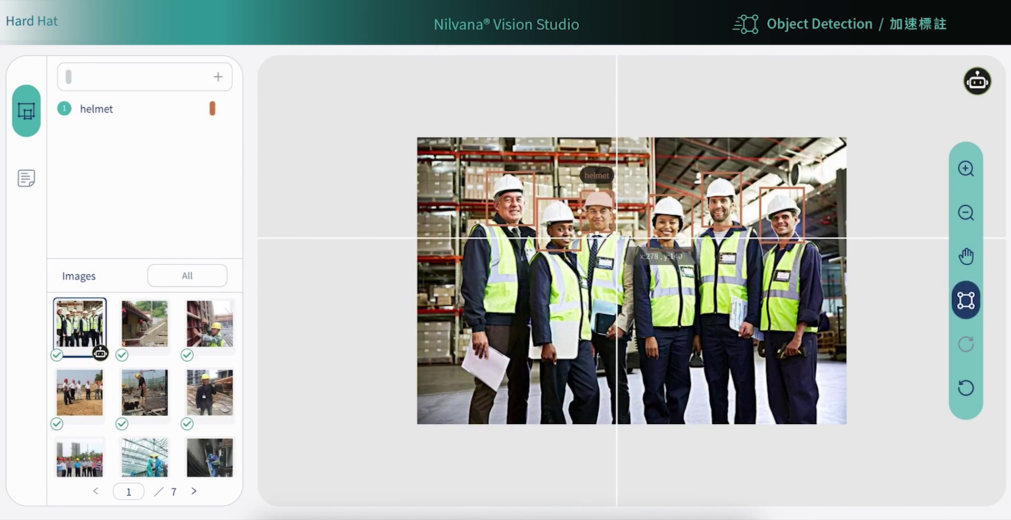
pyautogui.click(672, 243)
pyautogui.click(684, 242)
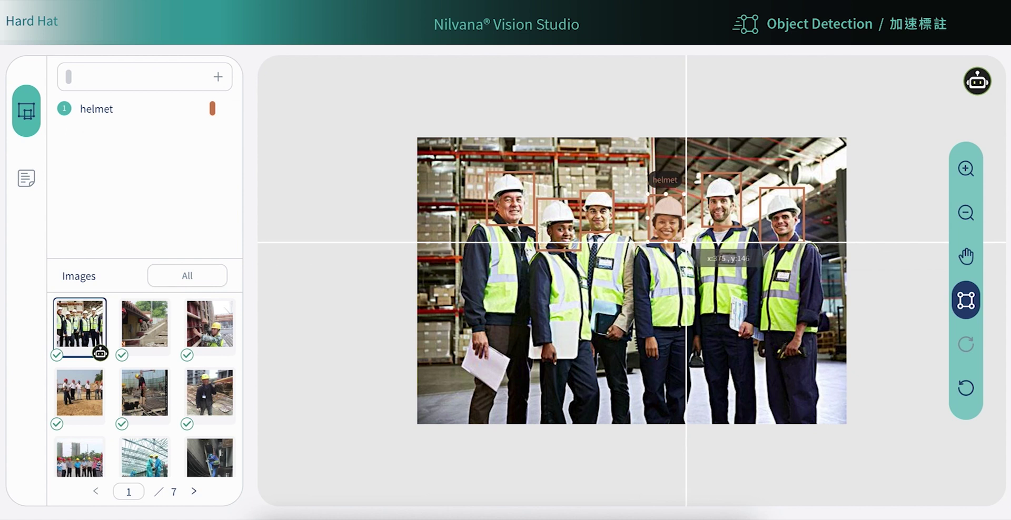
pyautogui.click(777, 215)
pyautogui.moveTo(759, 188); pyautogui.dragTo(764, 196)
pyautogui.click(719, 285)
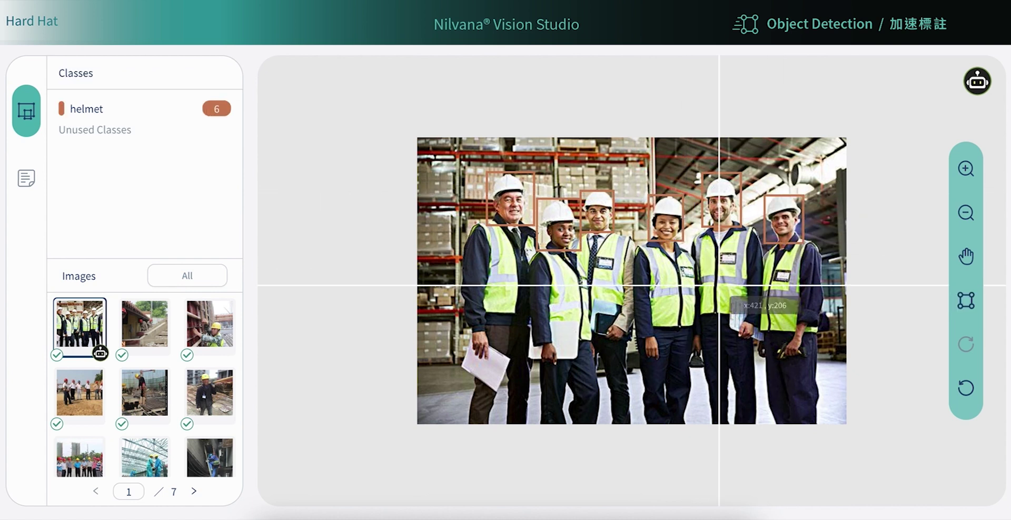
# Review the machine-made helmet annotations in the next five images
pyautogui.press('Right')
pyautogui.press('Right')
pyautogui.press('Right')
pyautogui.press('Right')
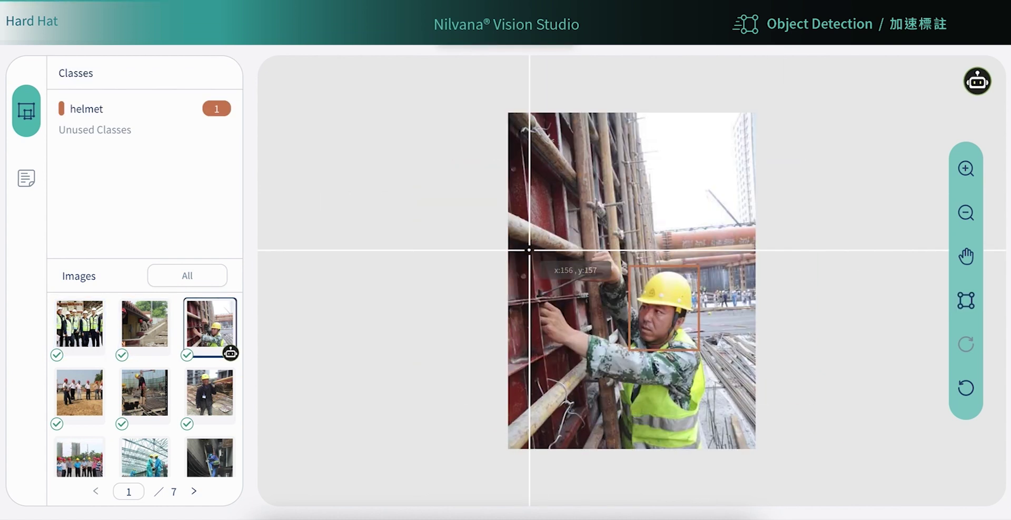
pyautogui.press('Right')
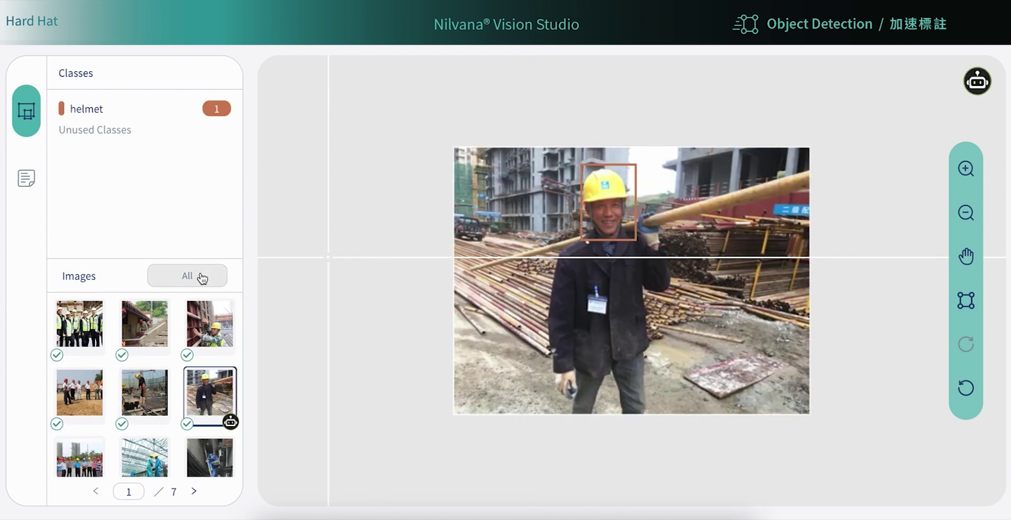
# Filter the image list to Unannotated and box the helmets in the first three images with the helmet class
pyautogui.click(202, 278)
pyautogui.click(200, 367)
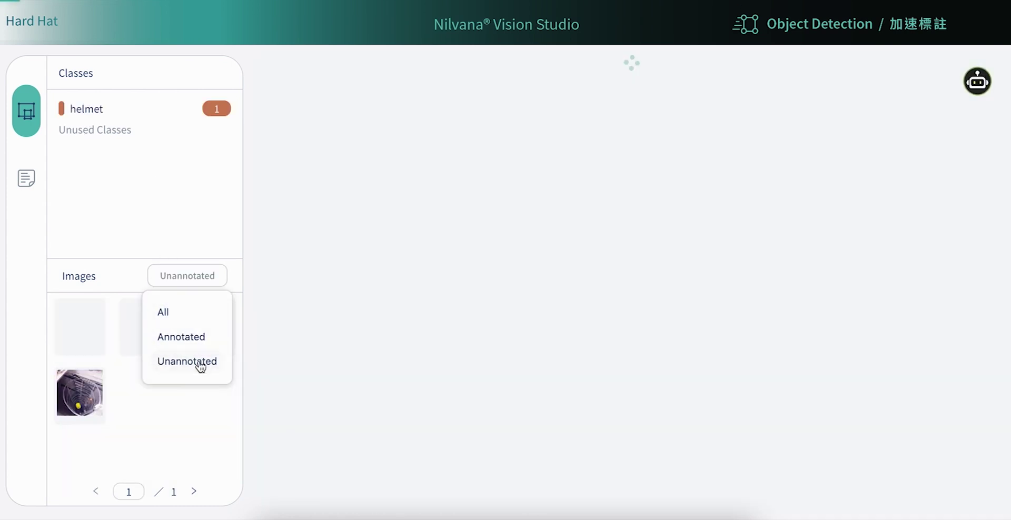
pyautogui.scroll(3, 648, 255)
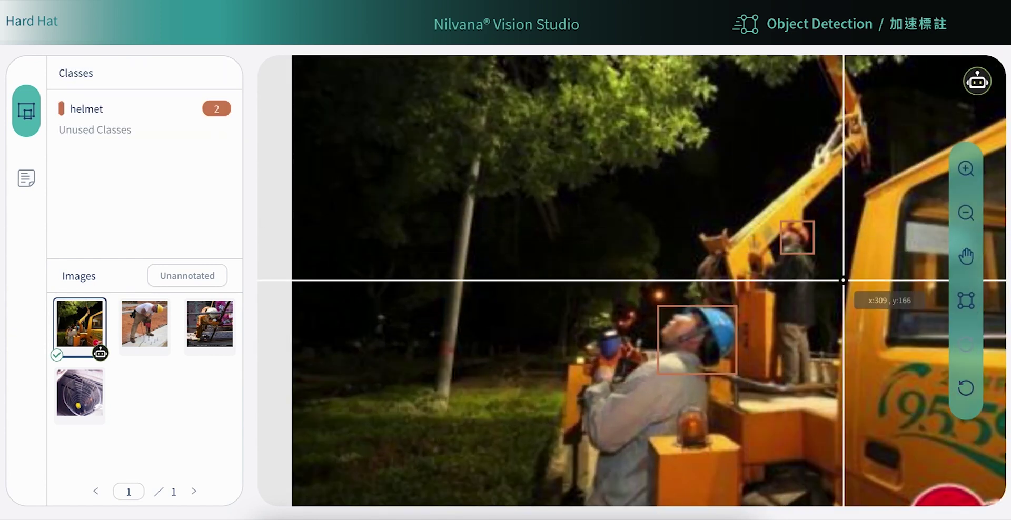
pyautogui.press('Right')
pyautogui.press('Right')
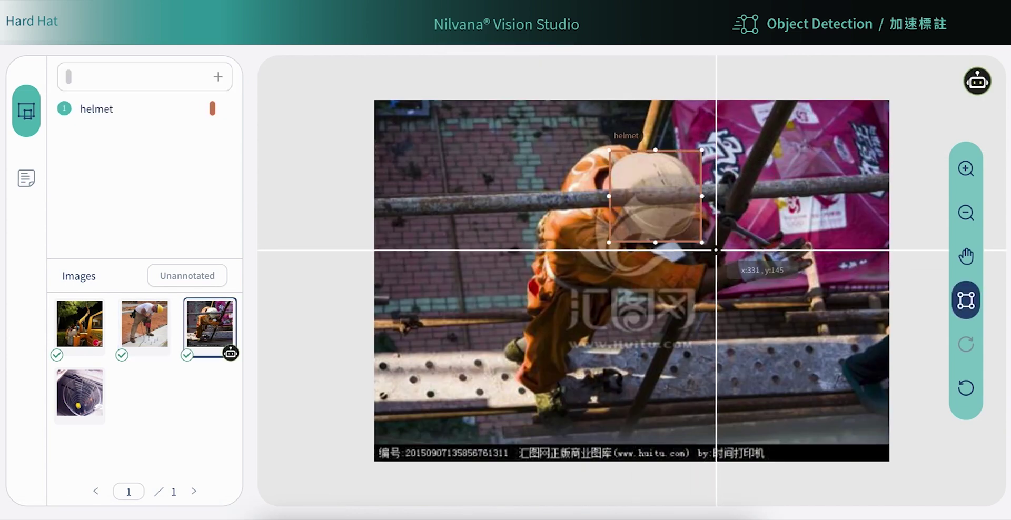
# Box the yellow helmet inside the wire coil in the last unannotated image with the helmet class
pyautogui.press('Right')
pyautogui.scroll(3, 453, 300)
pyautogui.click(966, 257)
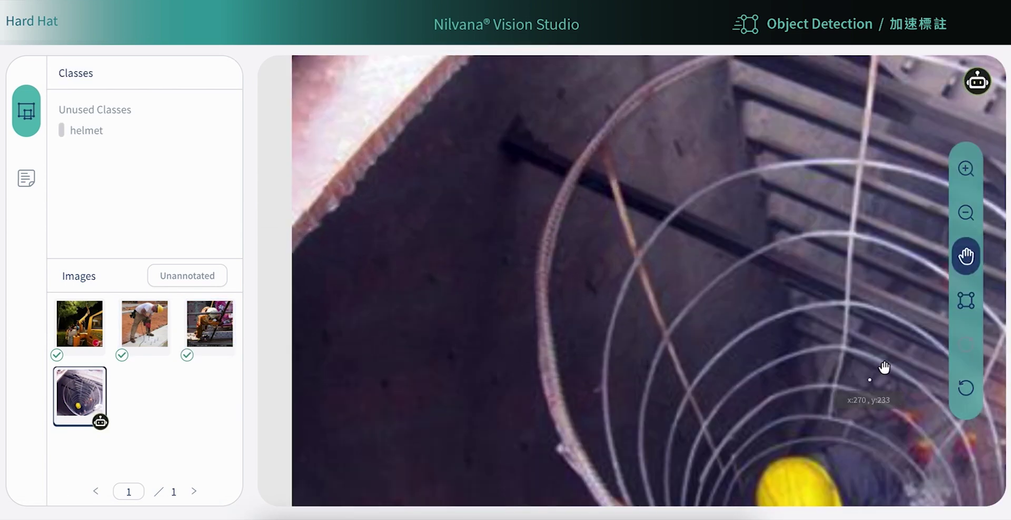
pyautogui.moveTo(882, 366); pyautogui.dragTo(746, 198)
pyautogui.click(965, 300)
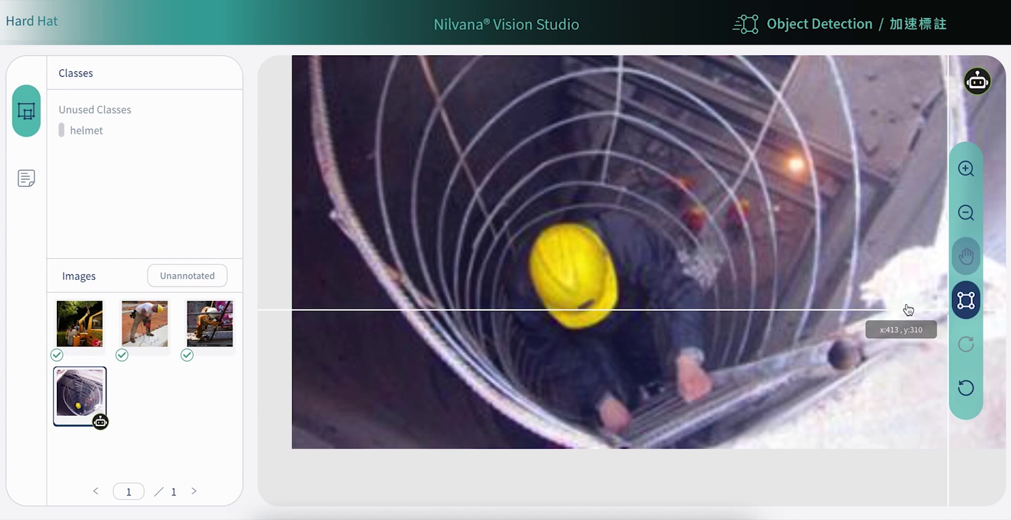
pyautogui.moveTo(531, 221); pyautogui.dragTo(621, 327)
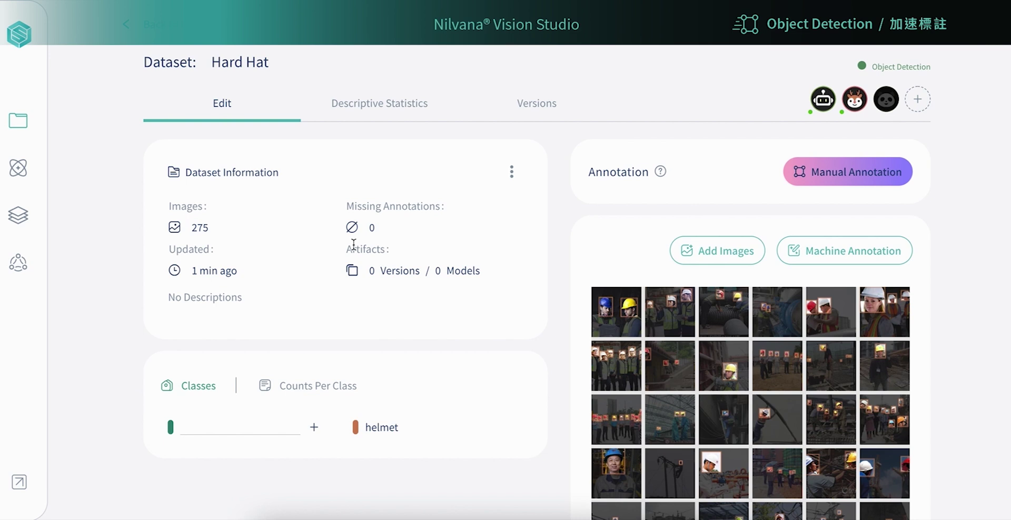
# Examine the dataset's descriptive statistics: object counting, size distribution by small and medium images, and aspect ratio distribution
pyautogui.click(386, 104)
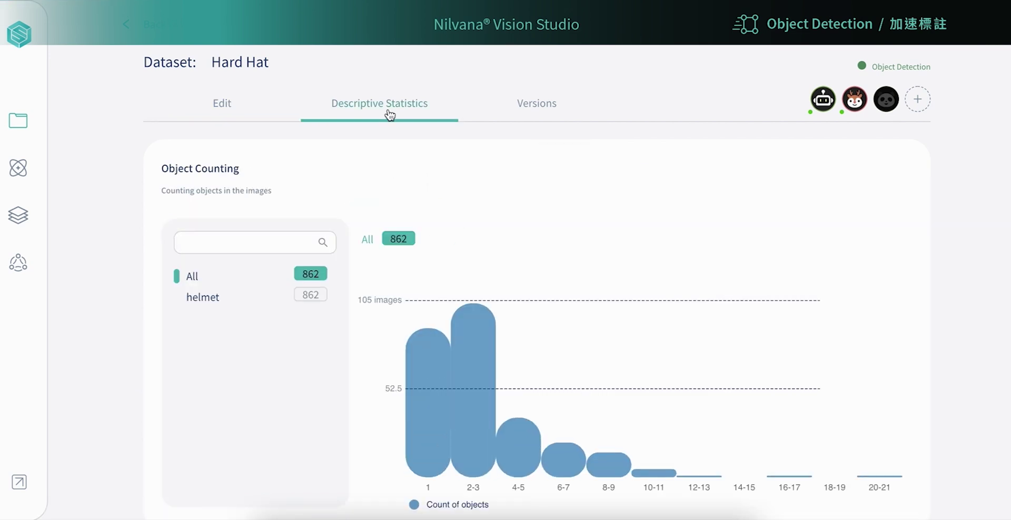
pyautogui.scroll(-1, 461, 242)
pyautogui.scroll(-1, 462, 242)
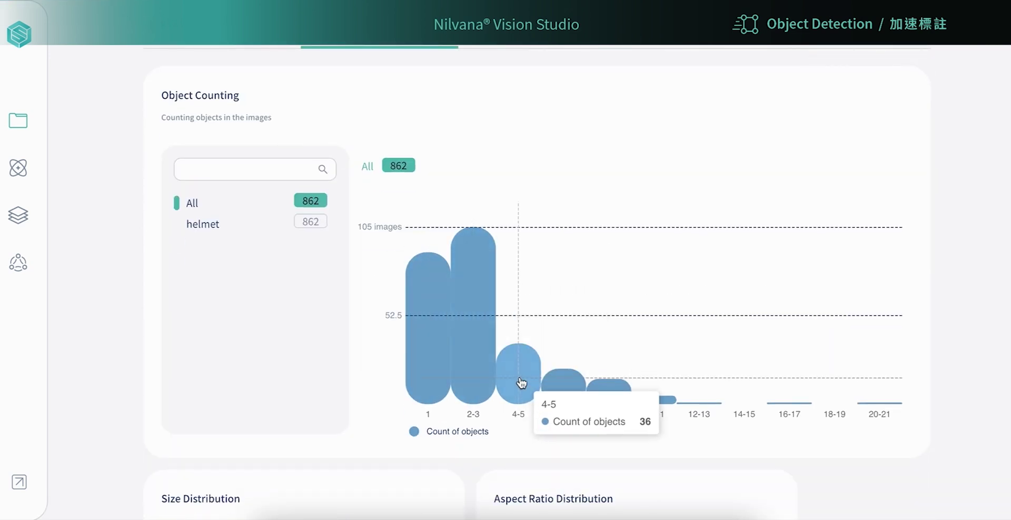
pyautogui.scroll(-10, 519, 379)
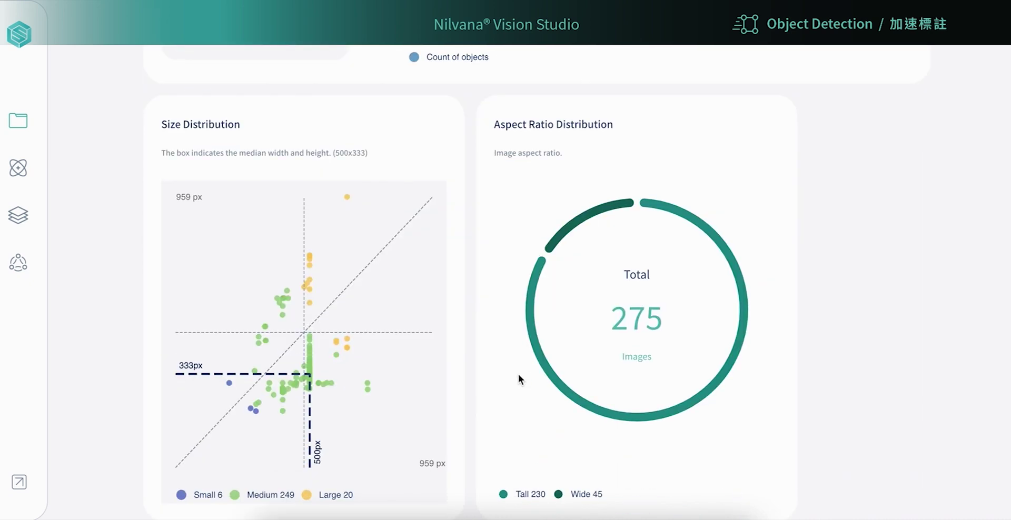
pyautogui.click(210, 498)
pyautogui.click(242, 497)
pyautogui.click(247, 497)
pyautogui.click(221, 498)
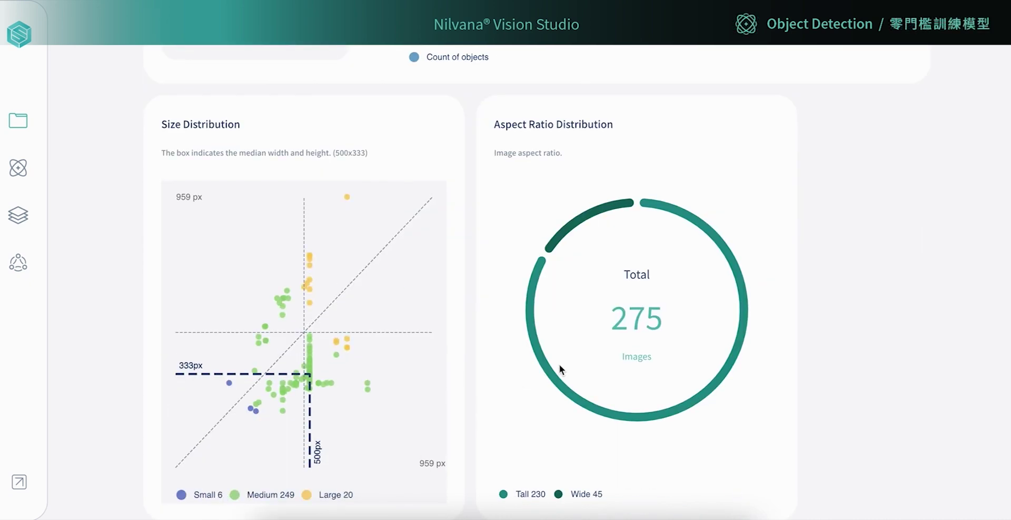
# Open the dataset's version setup and look at the Resize and Modify Classes preprocessing options without enabling them
pyautogui.moveTo(569, 229)
pyautogui.scroll(12, 851, 384)
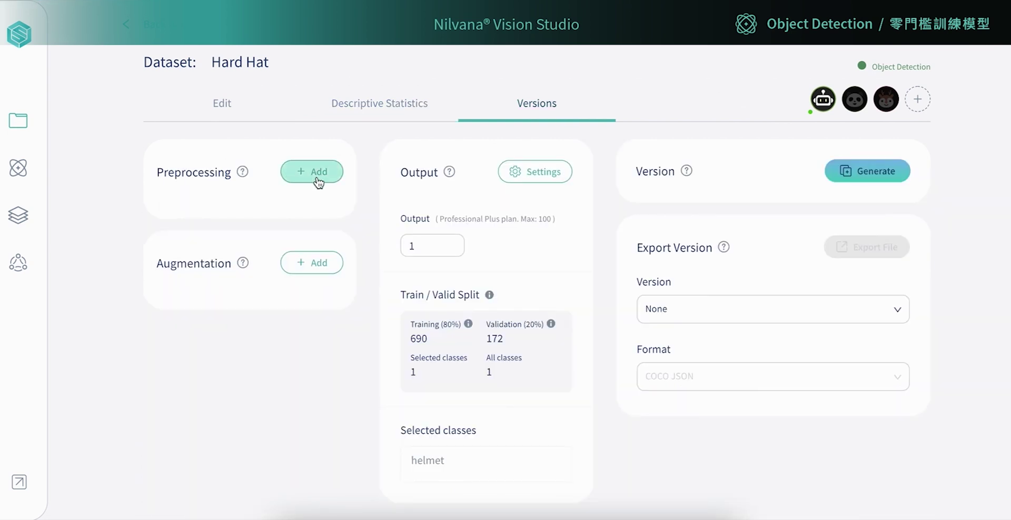
pyautogui.click(318, 181)
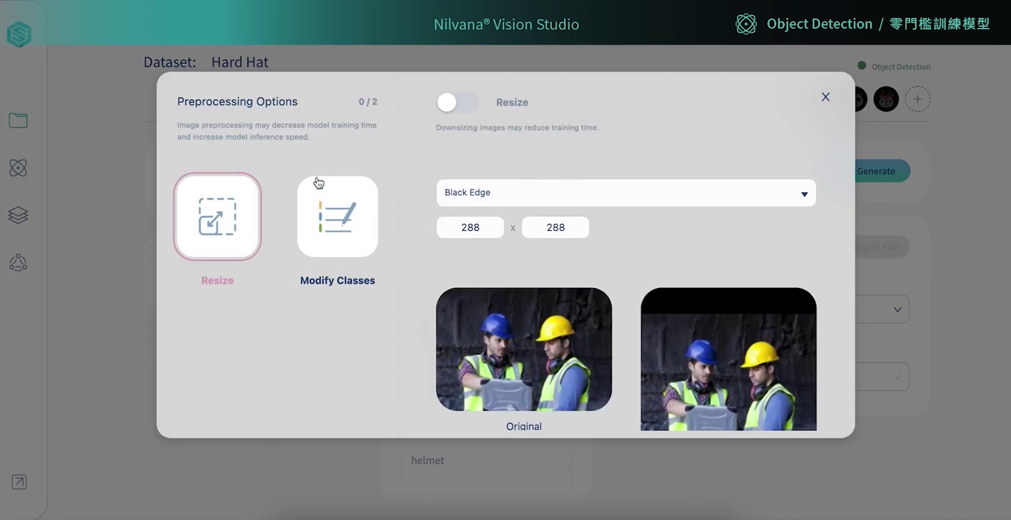
pyautogui.click(347, 213)
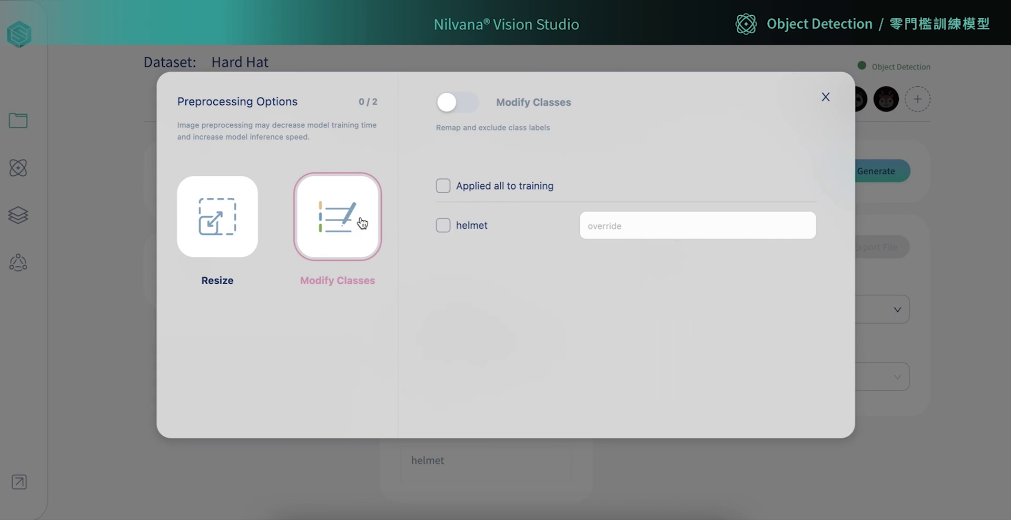
pyautogui.click(825, 98)
# Look through the available augmentation options without enabling any
pyautogui.click(319, 263)
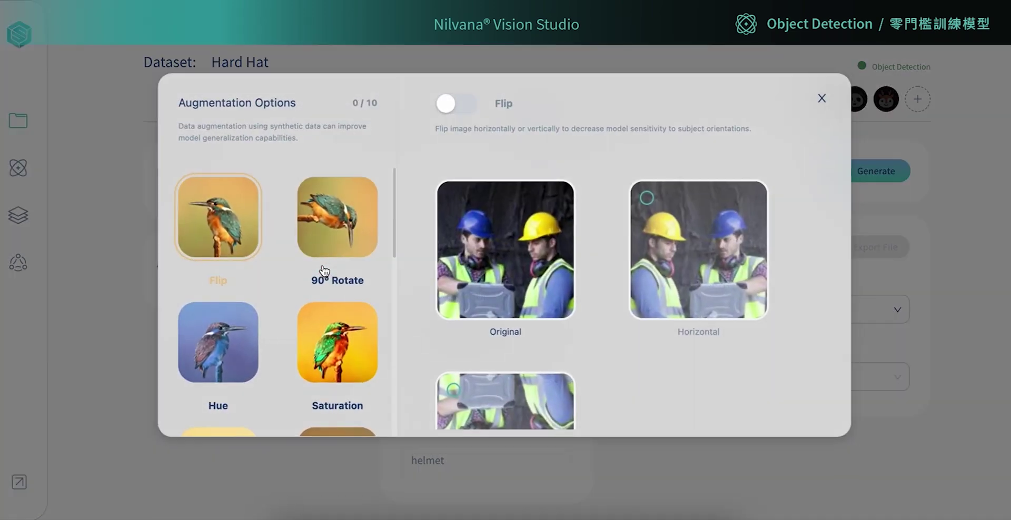
pyautogui.scroll(-3, 325, 270)
pyautogui.scroll(-1, 325, 269)
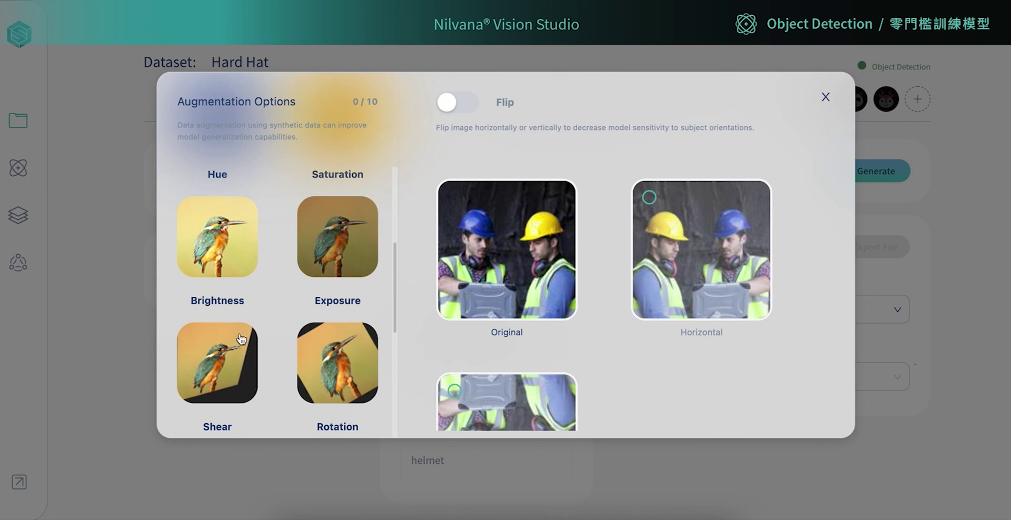
pyautogui.click(826, 99)
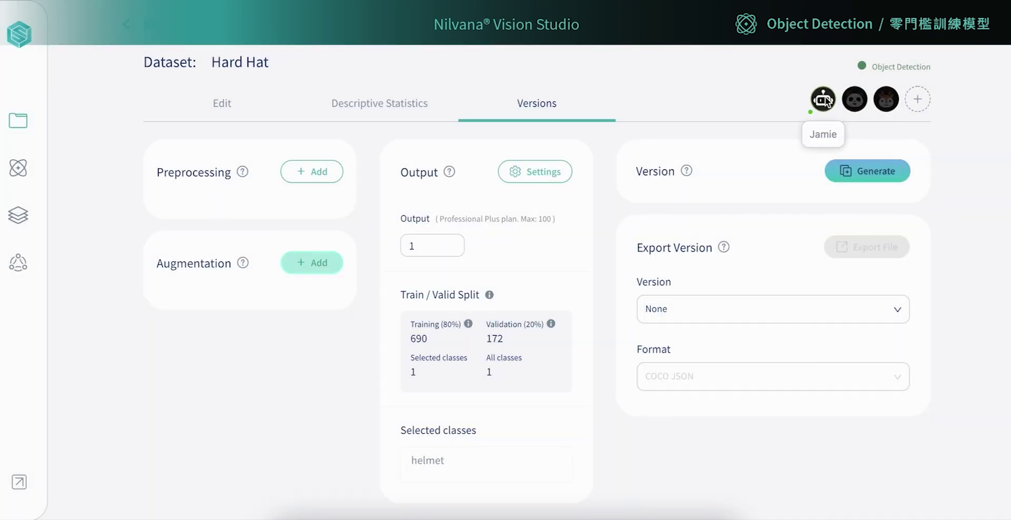
# Generate a dataset version named Origin without any augmentation
pyautogui.click(896, 174)
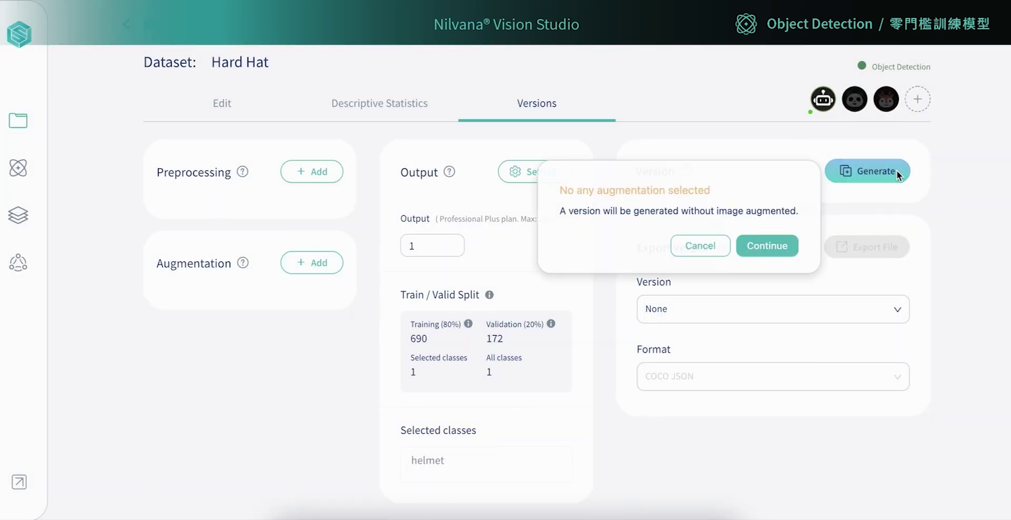
pyautogui.click(769, 250)
pyautogui.click(645, 163)
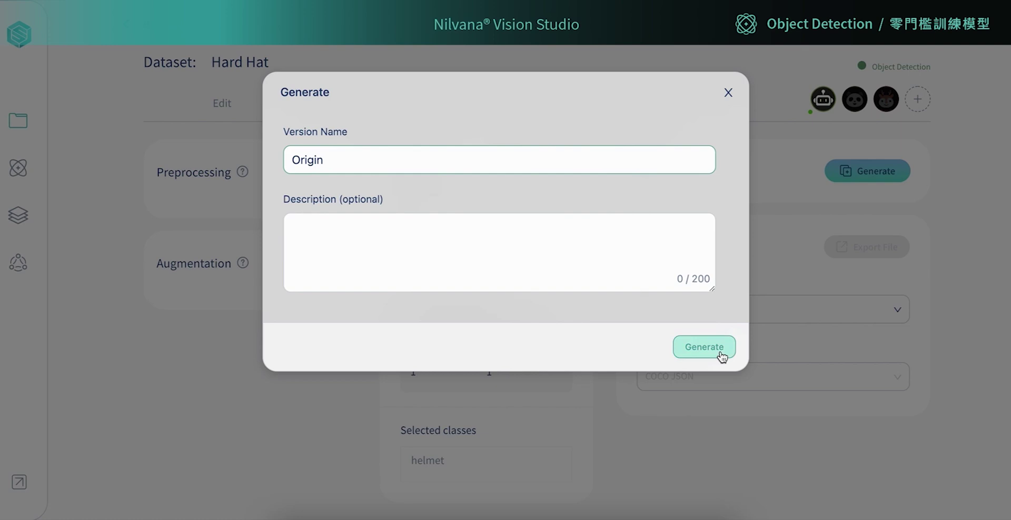
pyautogui.click(704, 348)
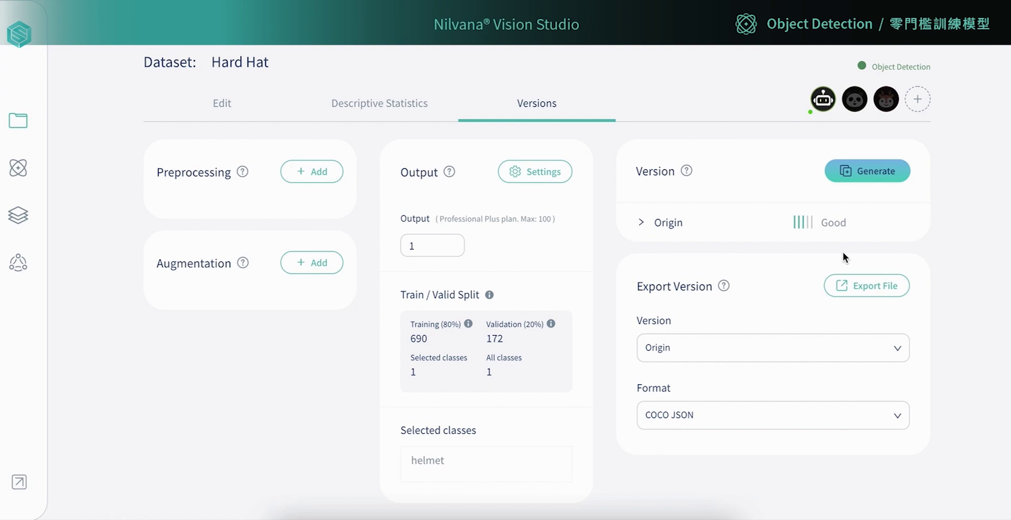
# Add a horizontal Flip augmentation and generate a version named Add Flip Augmentation
pyautogui.click(325, 268)
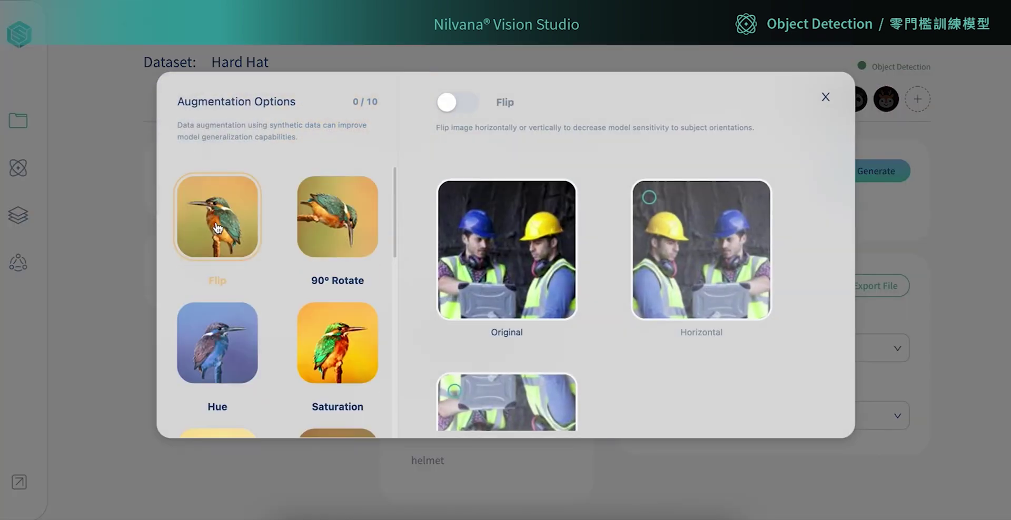
pyautogui.click(709, 231)
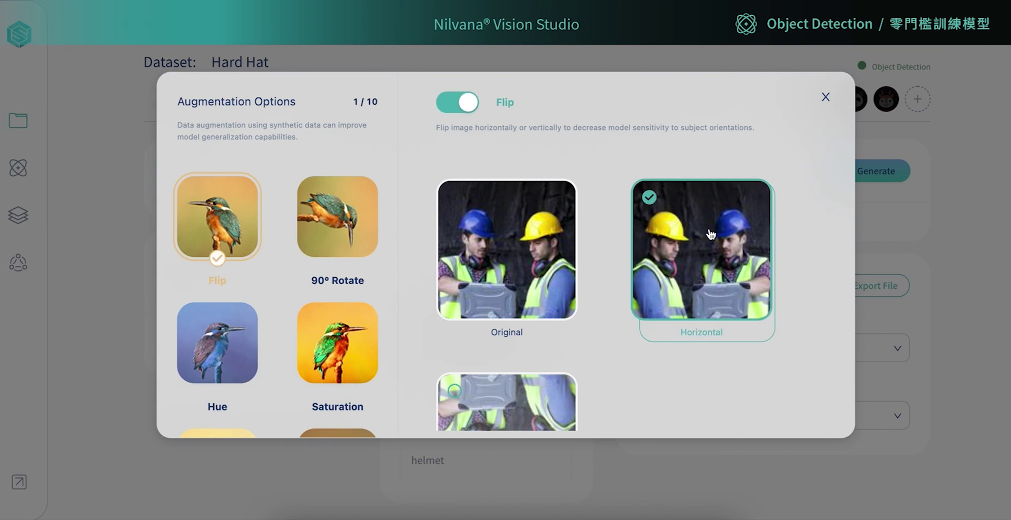
pyautogui.click(824, 99)
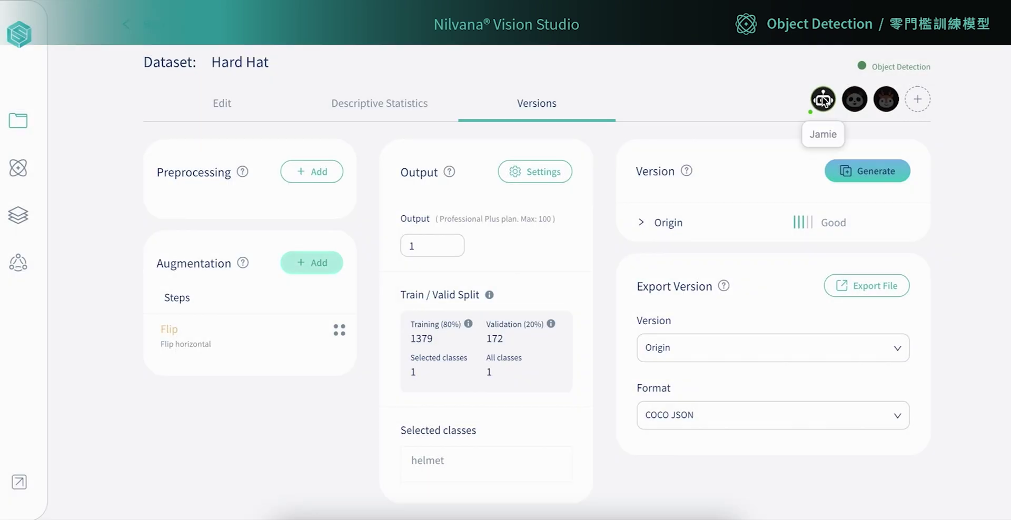
pyautogui.click(866, 171)
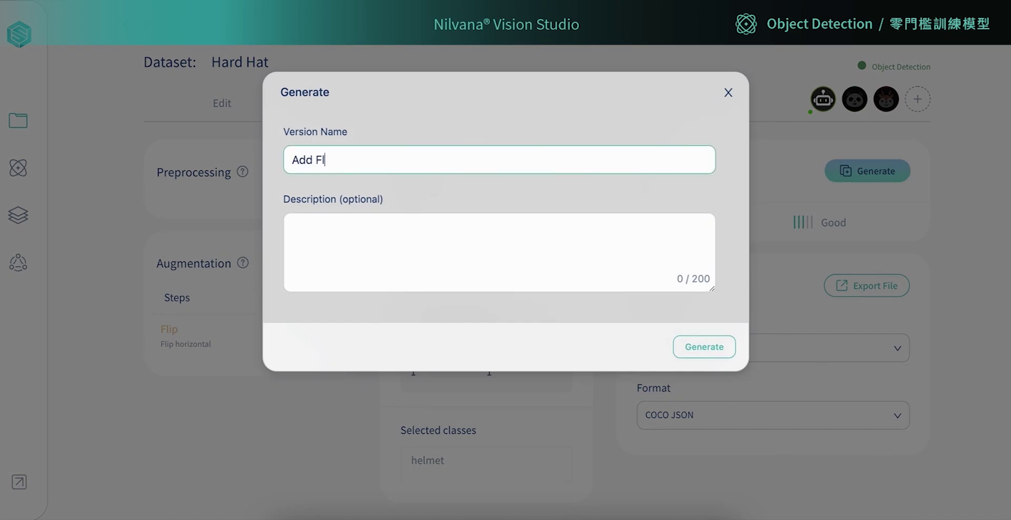
pyautogui.click(728, 347)
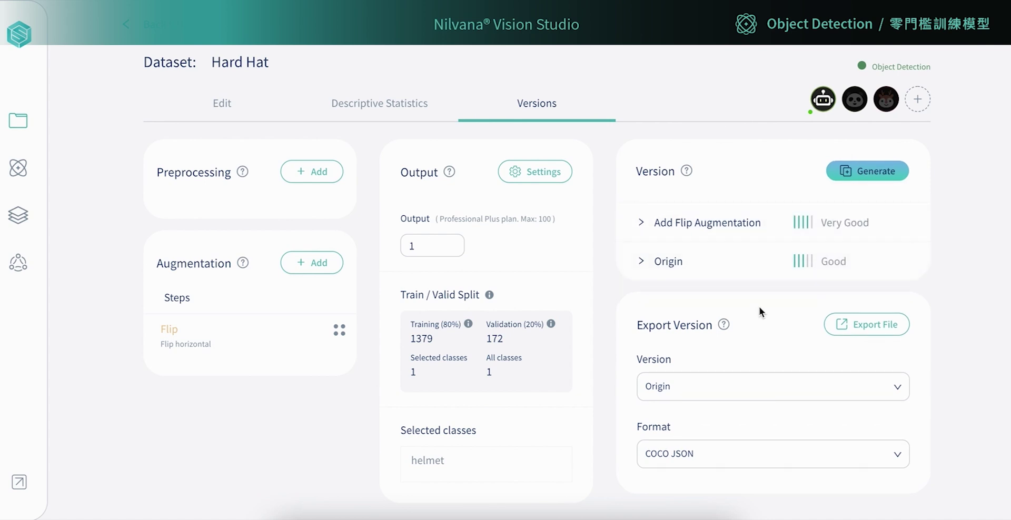
# Open the details of the Add Flip Augmentation version and check its split, preprocessing and augmentation settings
pyautogui.click(756, 227)
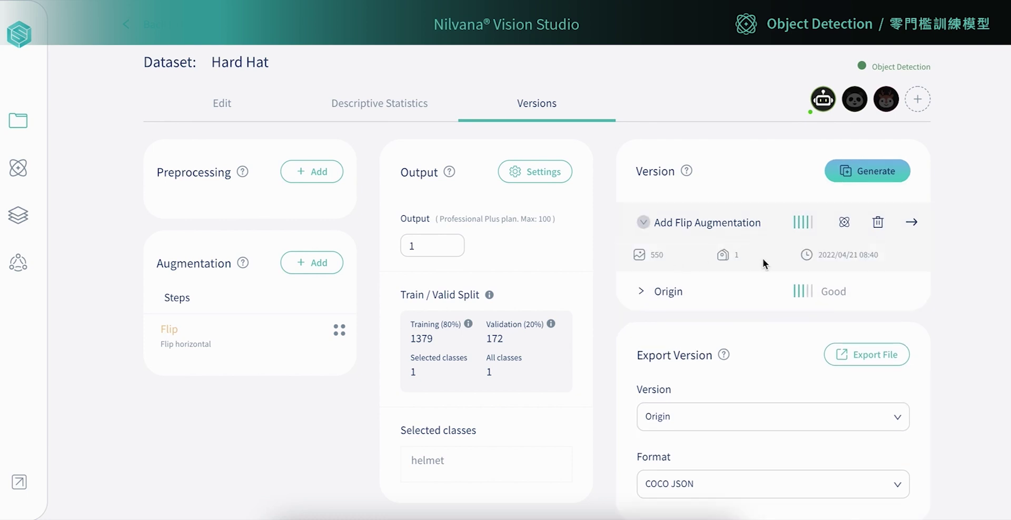
pyautogui.click(912, 223)
pyautogui.scroll(-1, 446, 235)
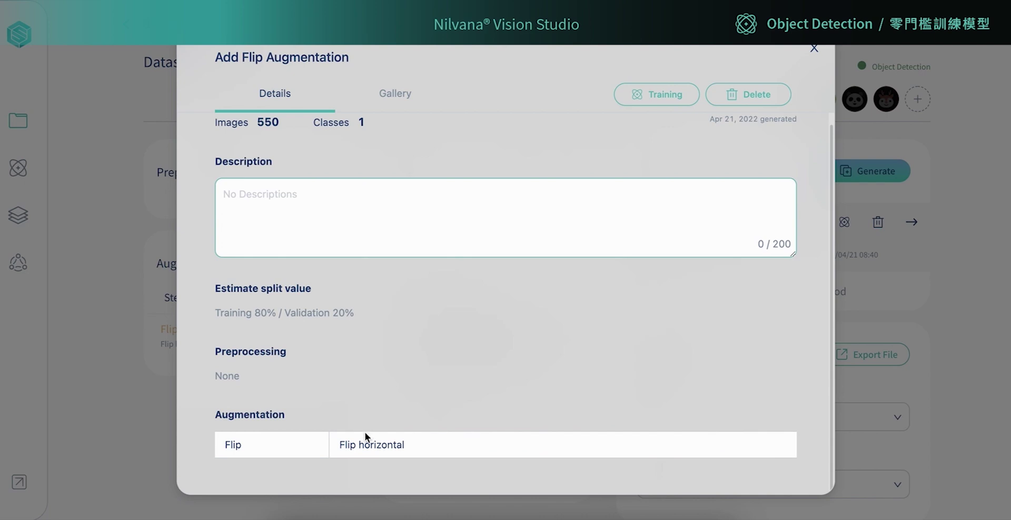
# Browse the helmet images in the version's gallery one at a time, including the augmented samples on page 5
pyautogui.click(412, 102)
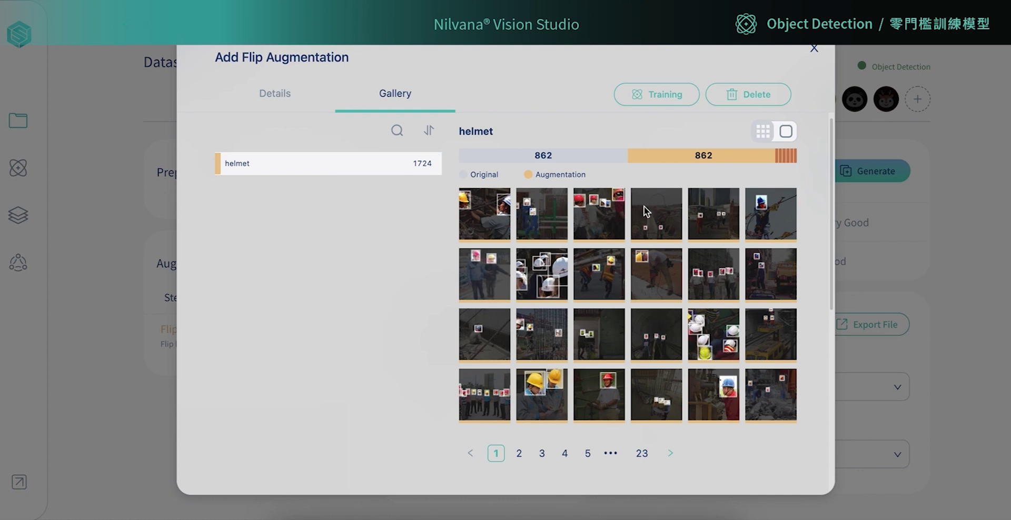
pyautogui.click(784, 131)
pyautogui.click(524, 413)
pyautogui.click(571, 413)
pyautogui.click(600, 414)
pyautogui.click(587, 453)
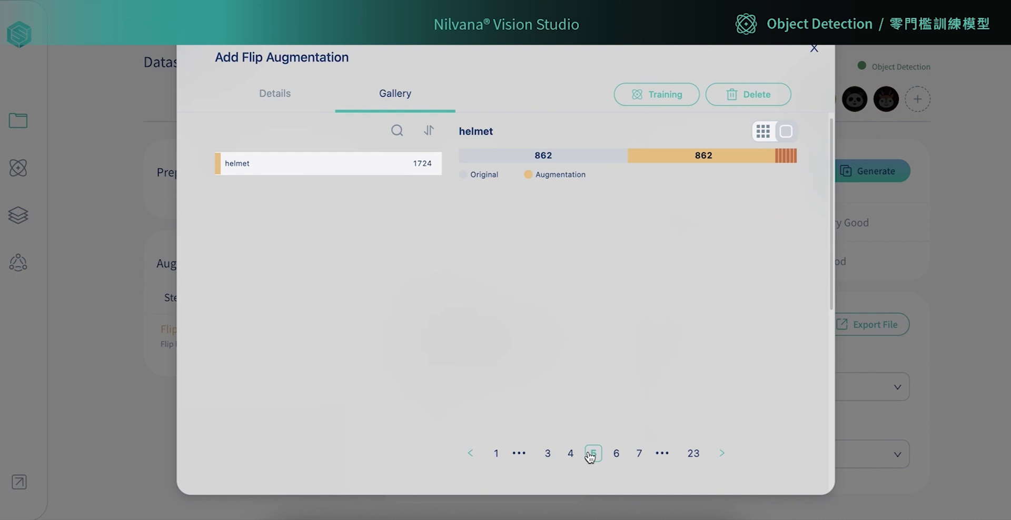
pyautogui.click(616, 417)
pyautogui.click(661, 418)
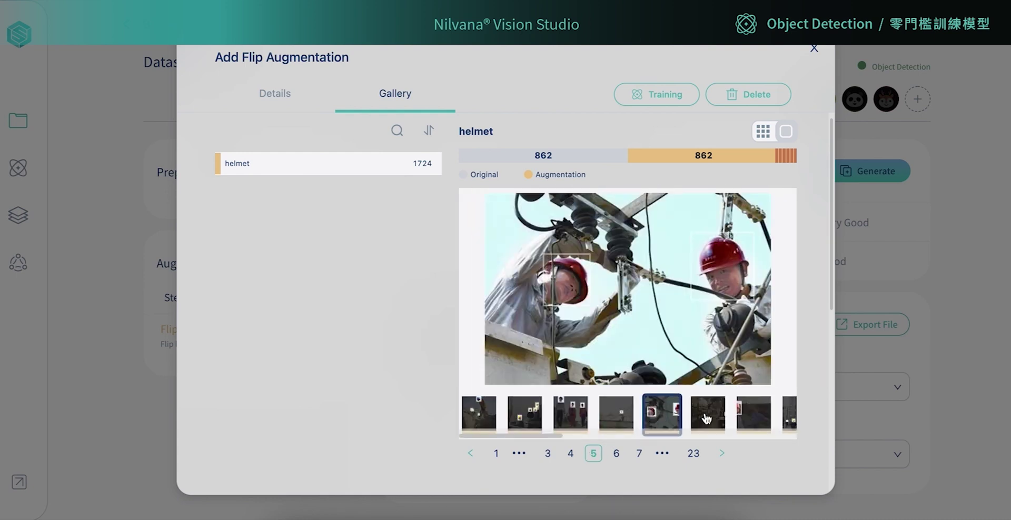
pyautogui.click(706, 418)
pyautogui.scroll(1, 816, 119)
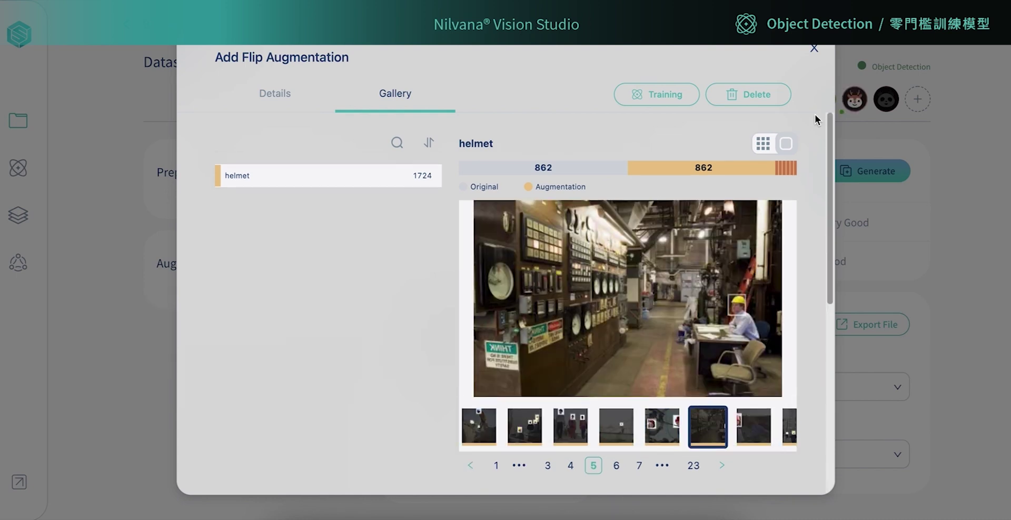
# Start an Object Detection training plan from the Add Flip Augmentation version and name the model Hard Hat Detection Model
pyautogui.click(668, 99)
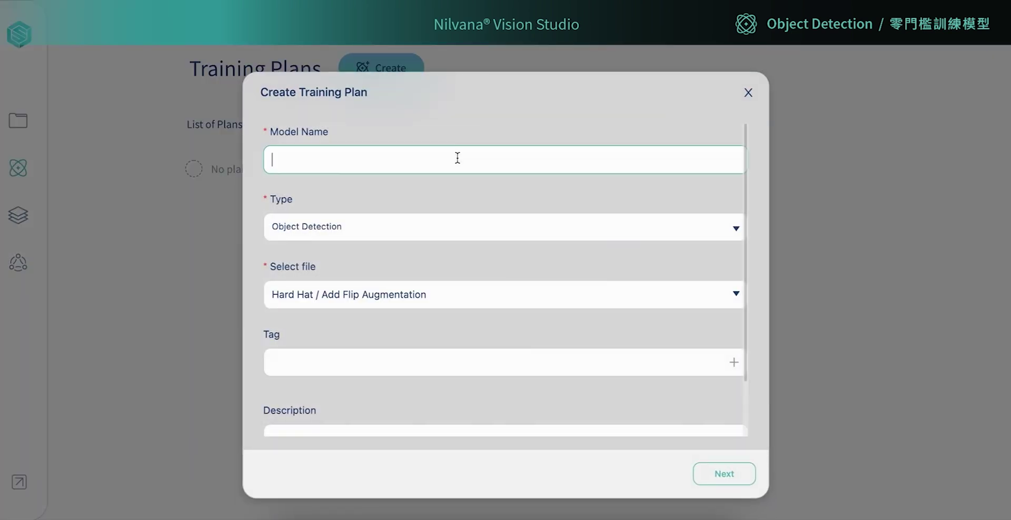
pyautogui.write('Hard Hat Detection Model')
pyautogui.scroll(-2, 457, 158)
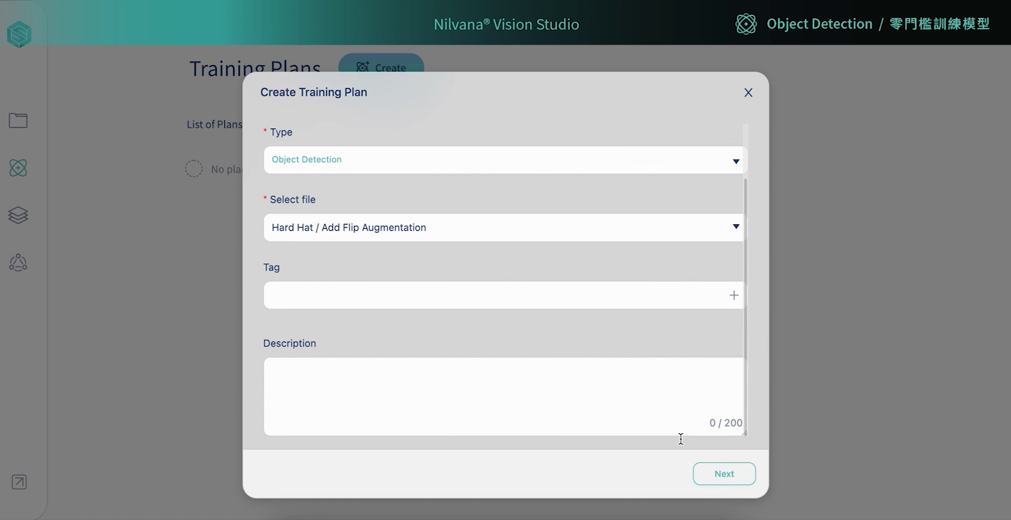
pyautogui.click(708, 476)
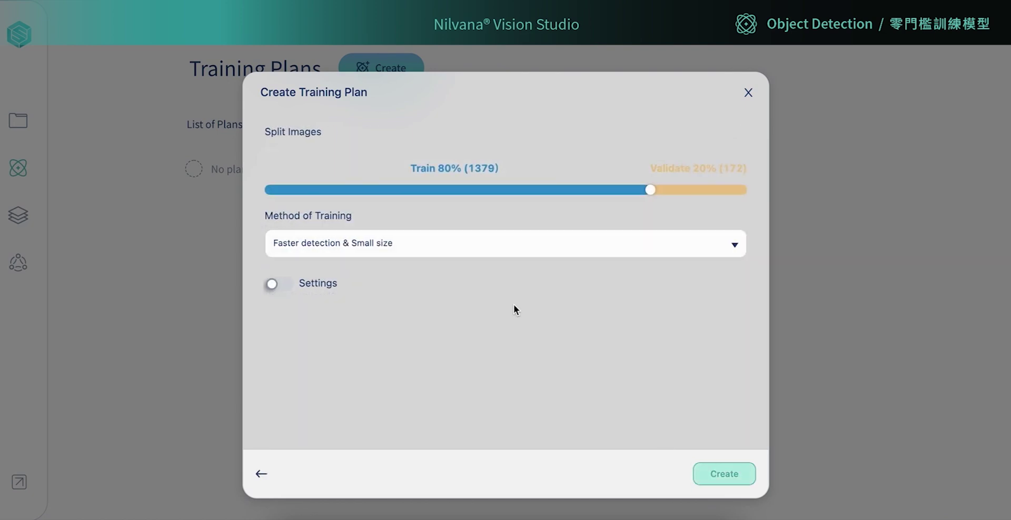
# Choose the Faster detection & Small size method with an 80% train / 20% validate split and create the plan
pyautogui.click(418, 251)
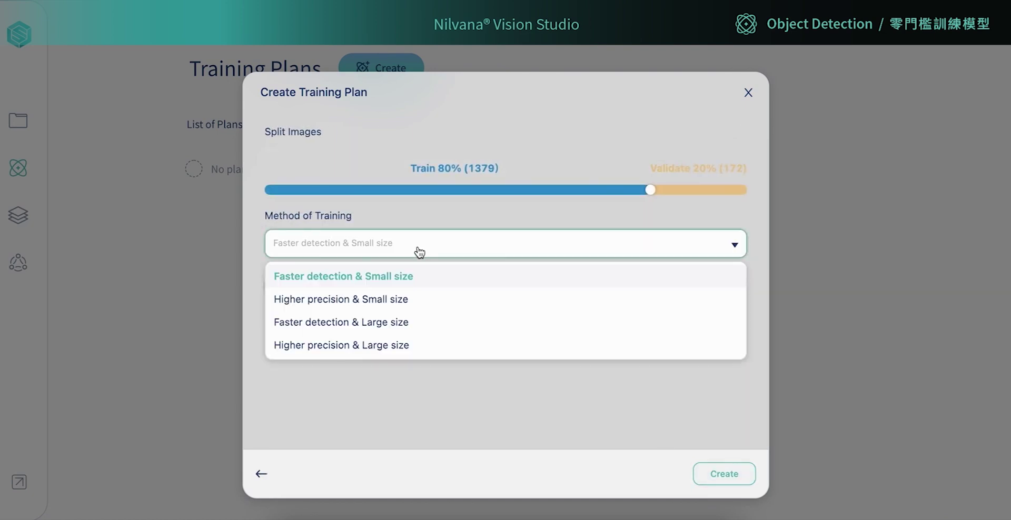
pyautogui.click(413, 278)
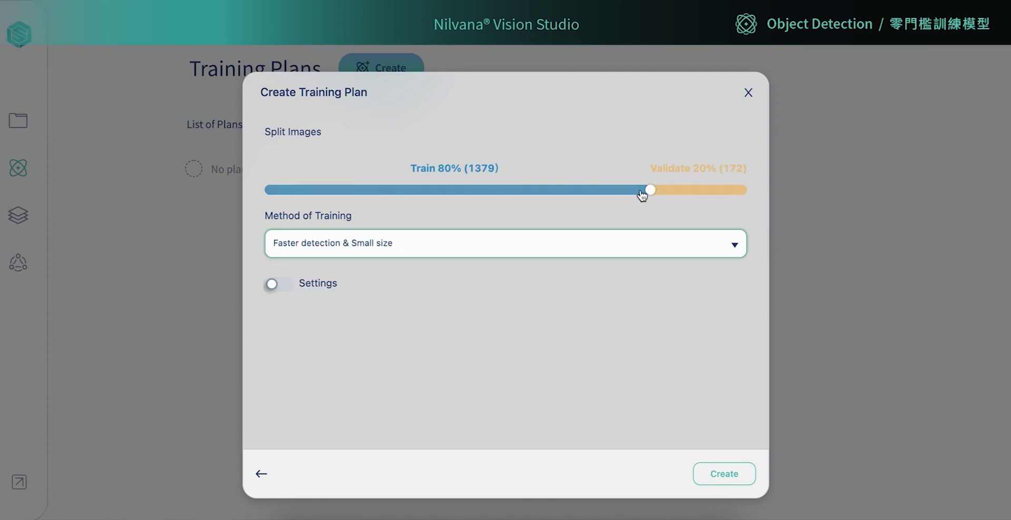
pyautogui.moveTo(599, 195); pyautogui.dragTo(706, 196)
pyautogui.click(658, 194)
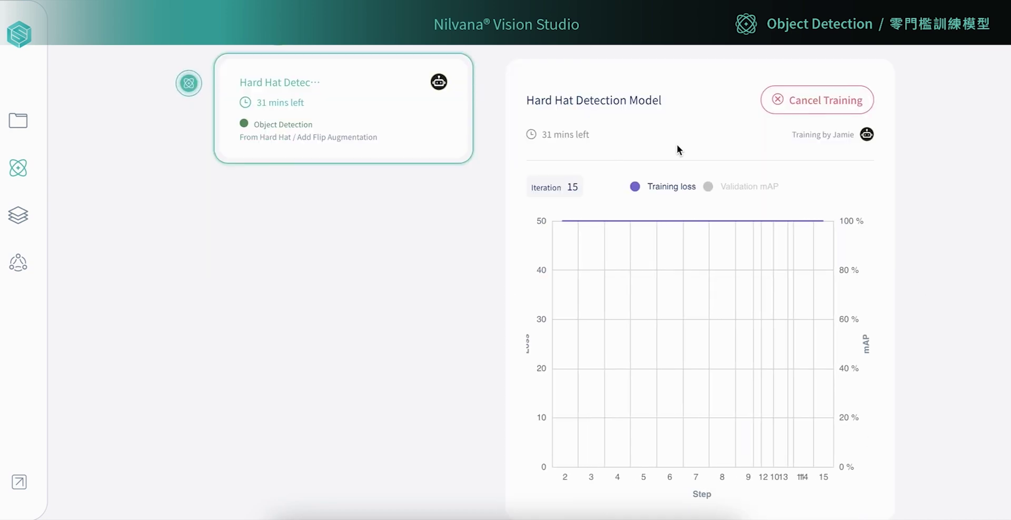
# Start a second training plan named Hard Hat Detection Model(v2) that uses the Hard Hat / Origin version
pyautogui.moveTo(762, 356)
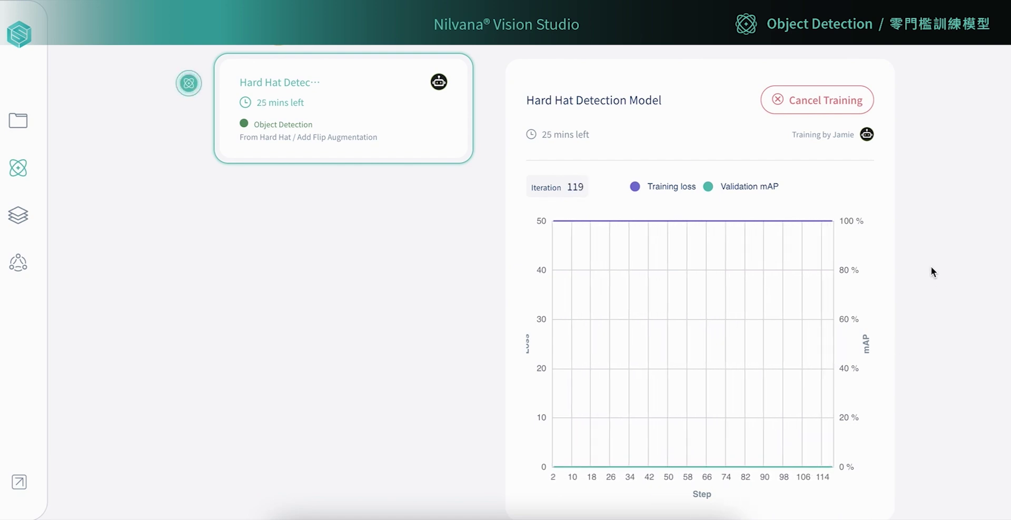
pyautogui.scroll(2, 392, 69)
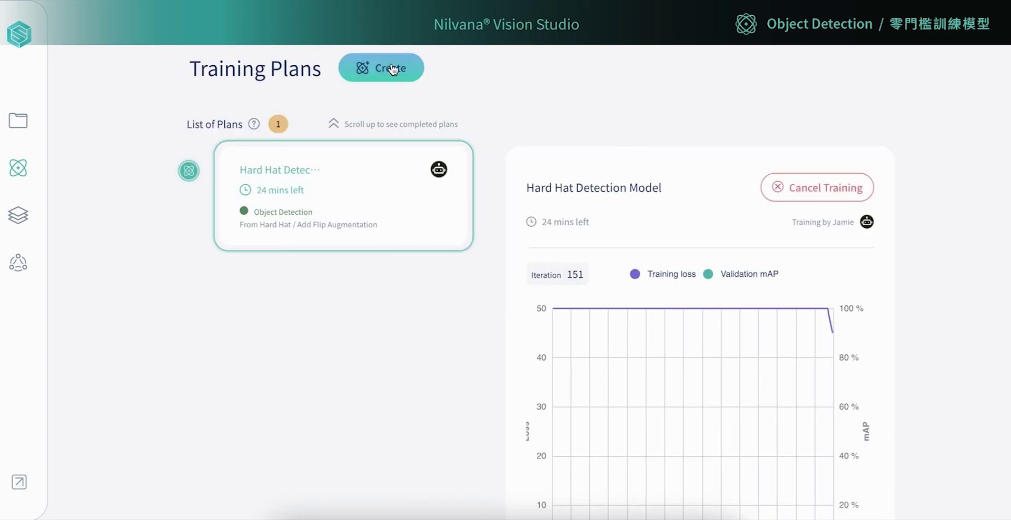
pyautogui.click(387, 64)
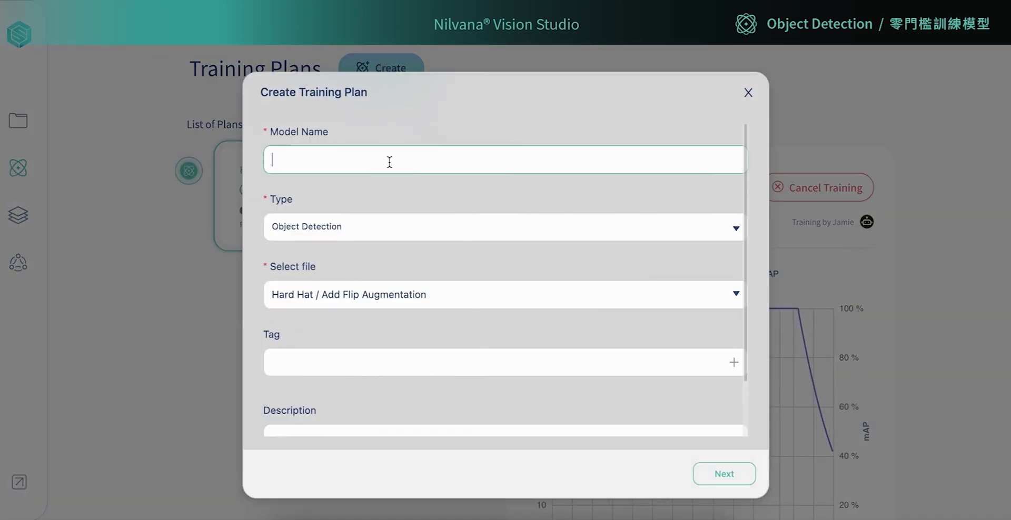
pyautogui.write('Hard Hat Detection Model')
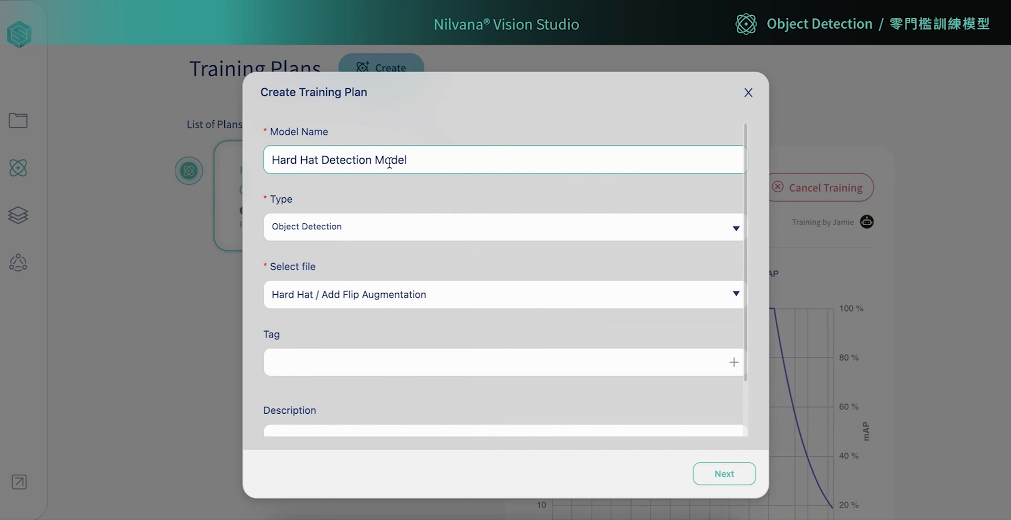
pyautogui.write('(v2)')
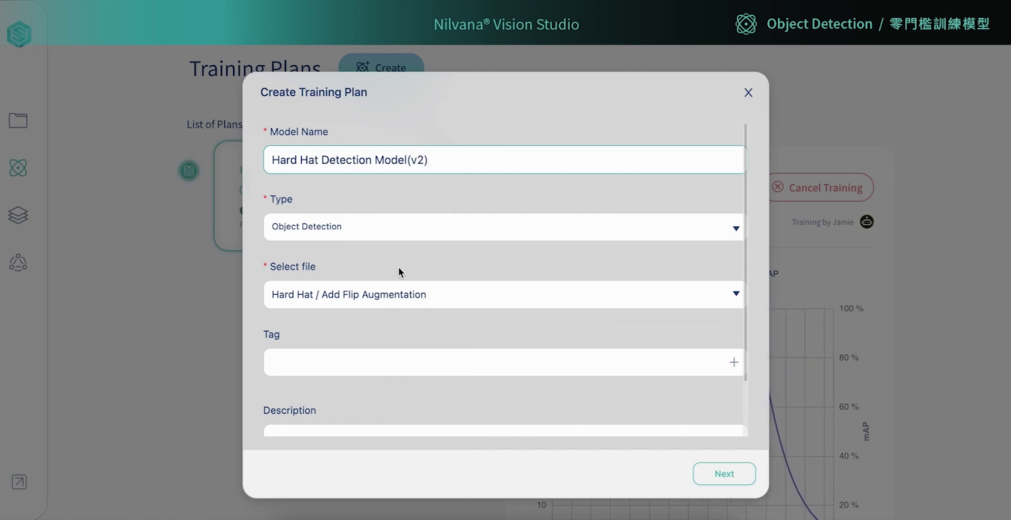
pyautogui.click(402, 294)
pyautogui.click(397, 360)
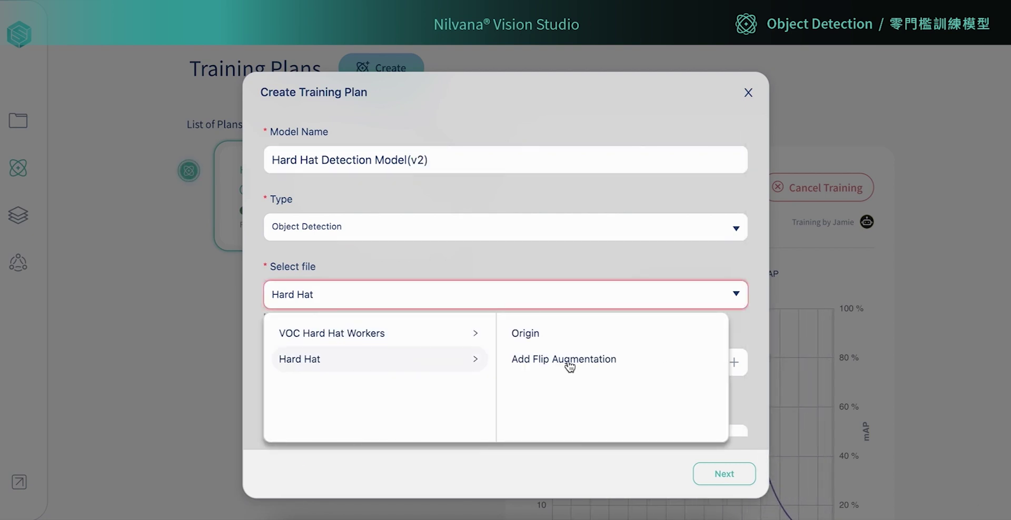
pyautogui.click(563, 335)
pyautogui.scroll(-1, 562, 329)
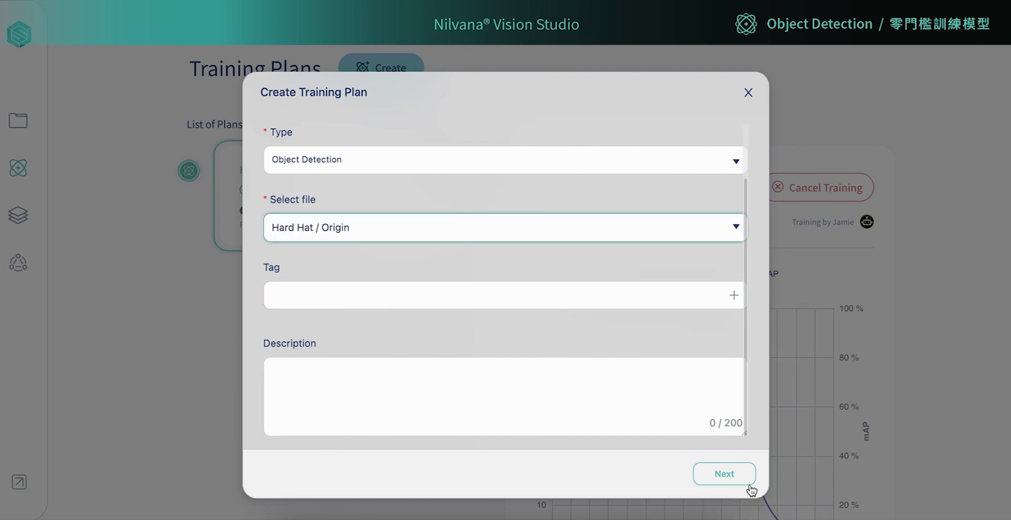
# Set the v2 plan's training method to Higher precision & Small size, create it and select it among the plans
pyautogui.click(724, 474)
pyautogui.click(422, 253)
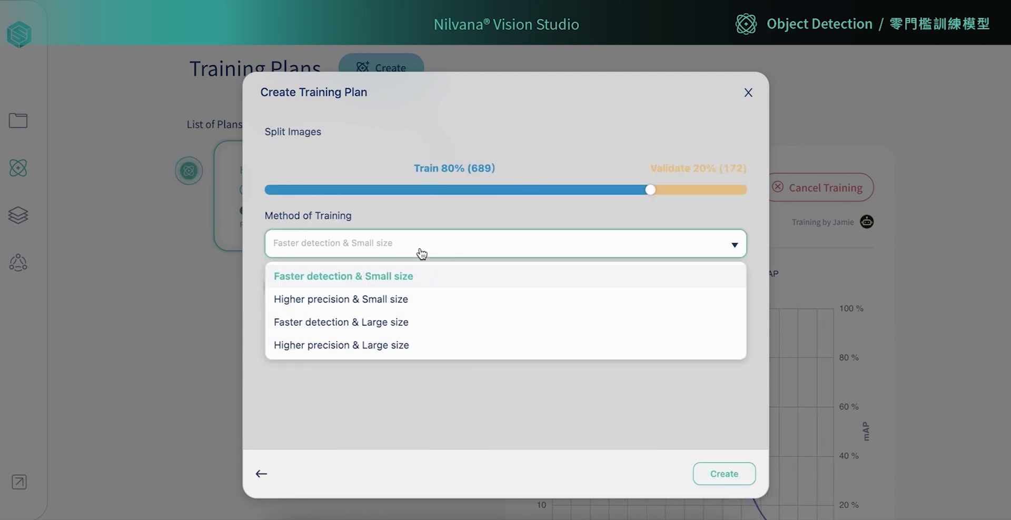
pyautogui.click(400, 299)
pyautogui.click(727, 478)
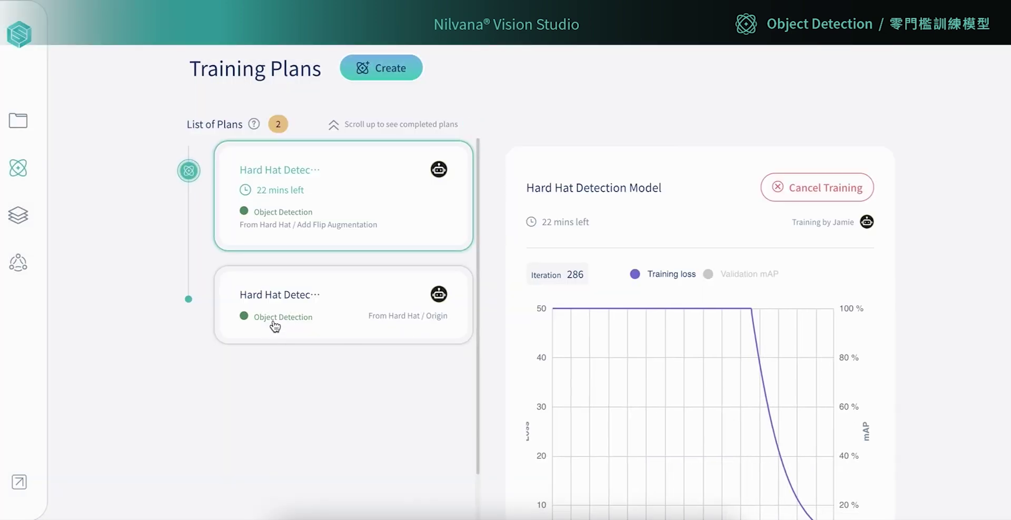
pyautogui.click(289, 319)
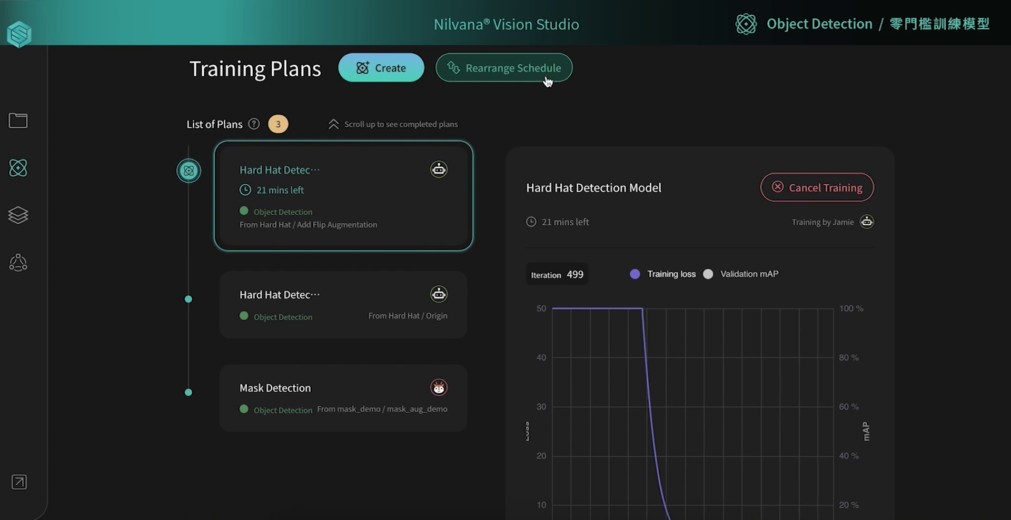
# Rearrange the training schedule so Mask Detection comes before Hard Hat Detection Model(v2)
pyautogui.click(545, 76)
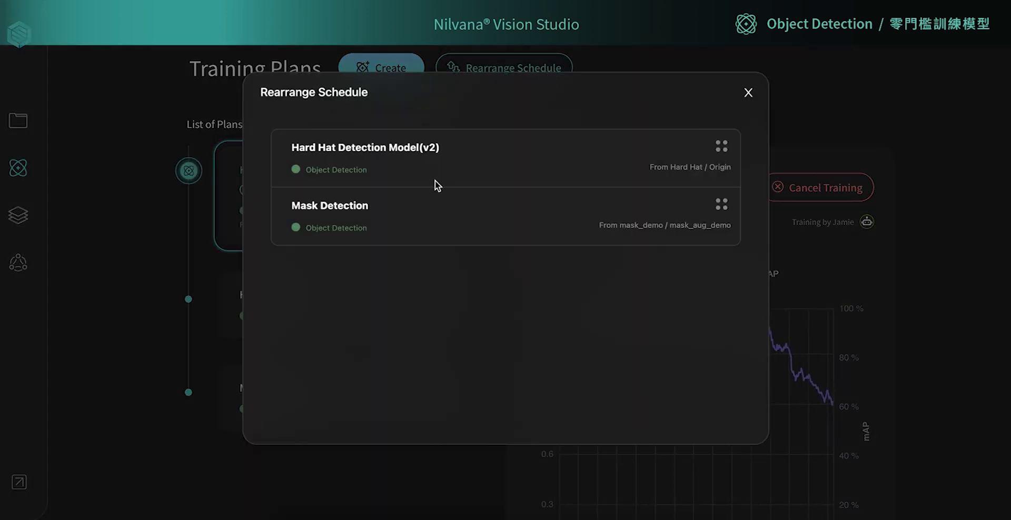
pyautogui.moveTo(720, 152); pyautogui.dragTo(715, 233)
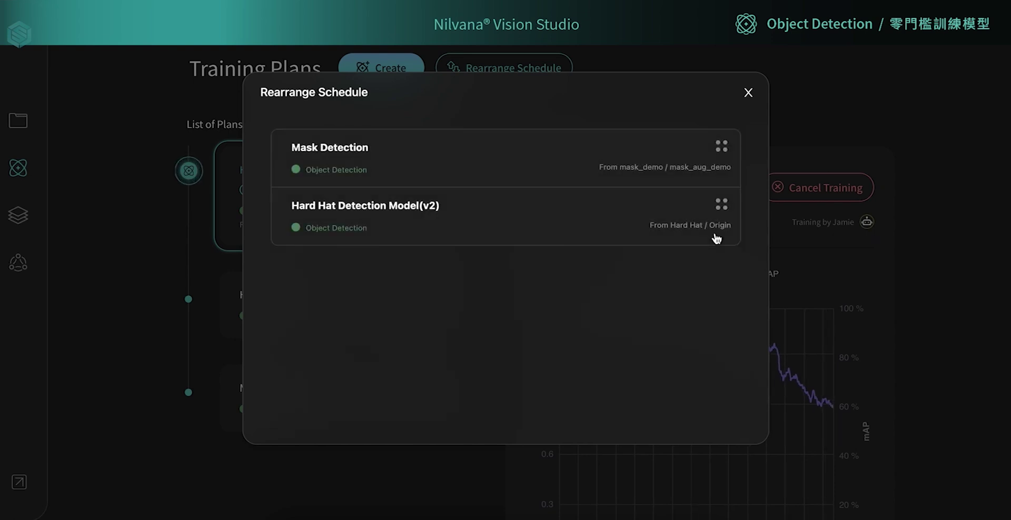
pyautogui.click(747, 95)
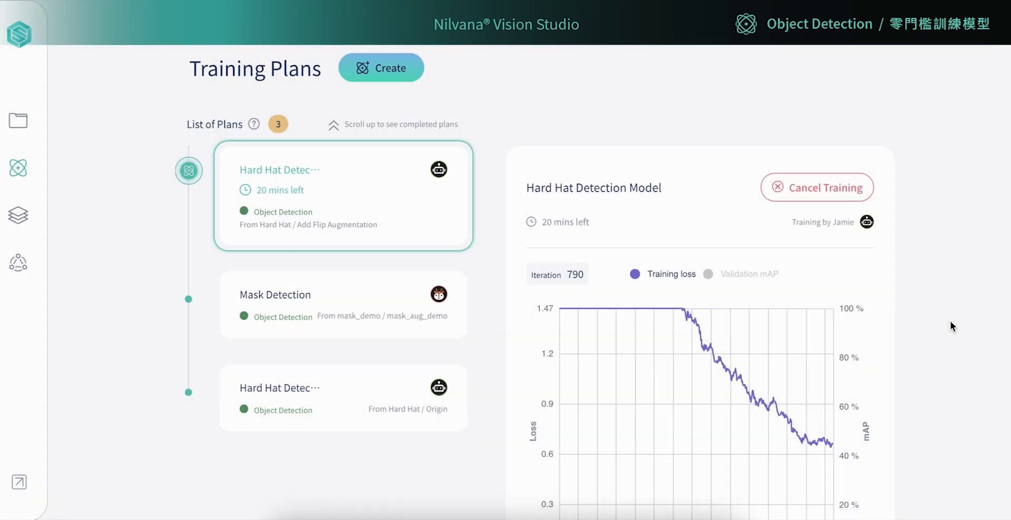
# Show the Validation mAP curve in the training chart of Hard Hat Detection Model
pyautogui.scroll(-2, 950, 321)
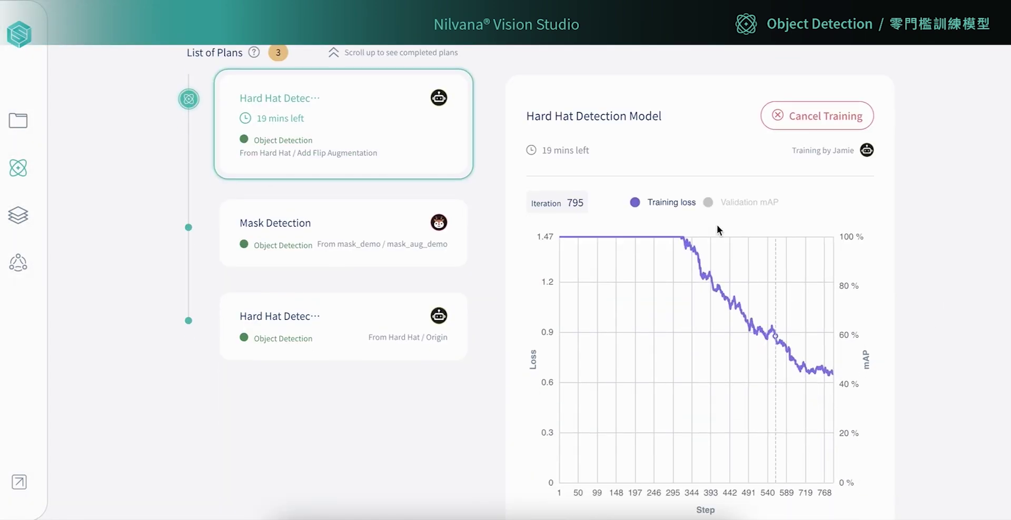
pyautogui.click(719, 206)
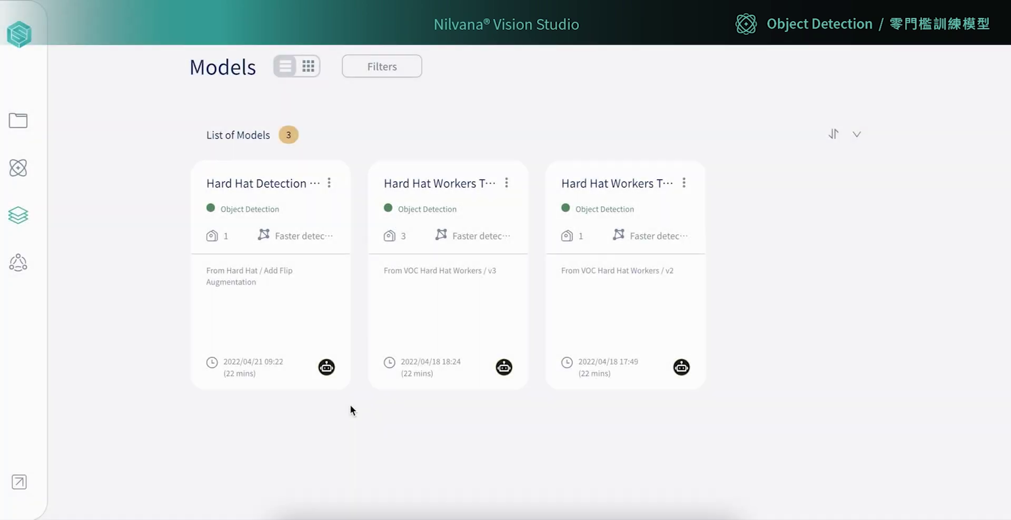
# Open the trained Hard Hat Detection Model and review its training information, overall metrics and training history
pyautogui.click(267, 304)
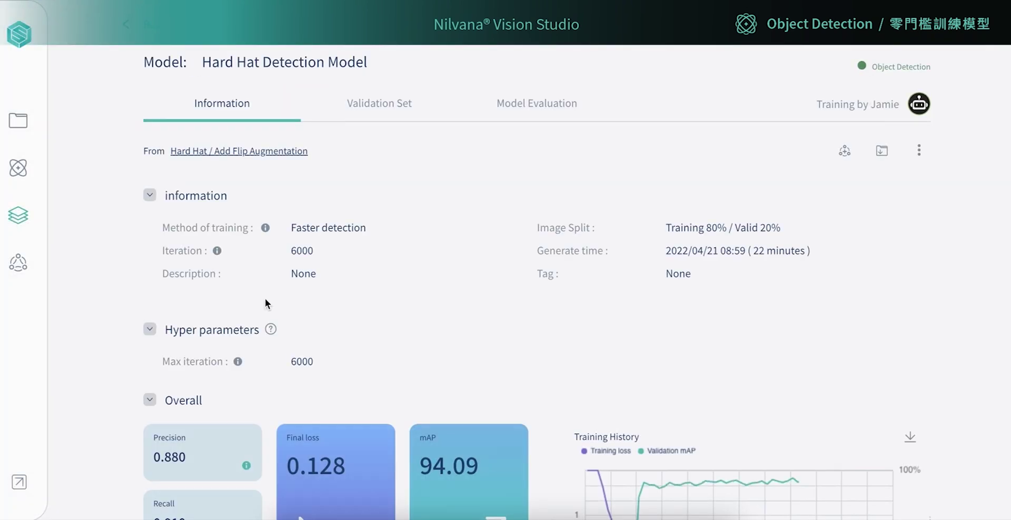
pyautogui.scroll(-5, 741, 293)
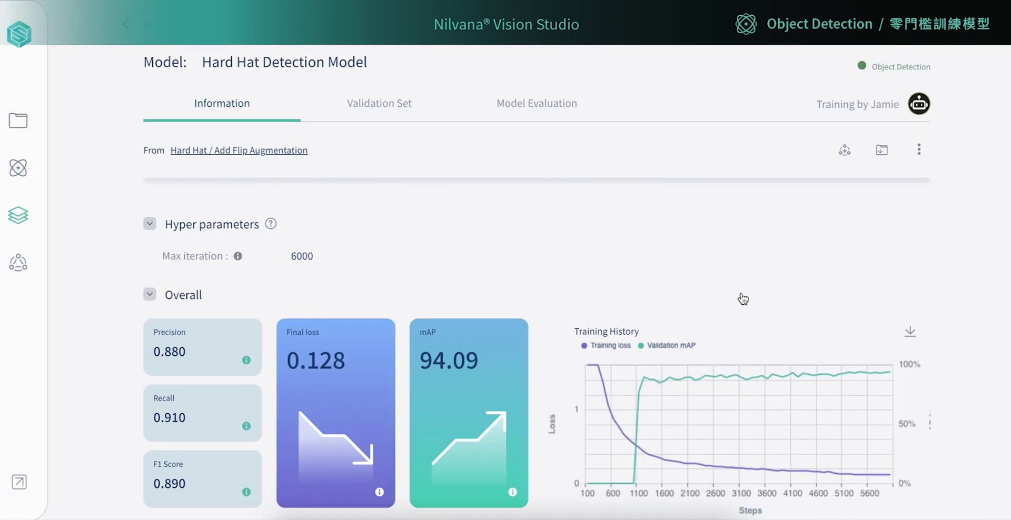
pyautogui.scroll(5, 507, 257)
# Look through several images of the model's validation set to compare ground truth with predictions, IoU and confidence
pyautogui.click(397, 117)
pyautogui.click(234, 207)
pyautogui.click(322, 207)
pyautogui.click(378, 205)
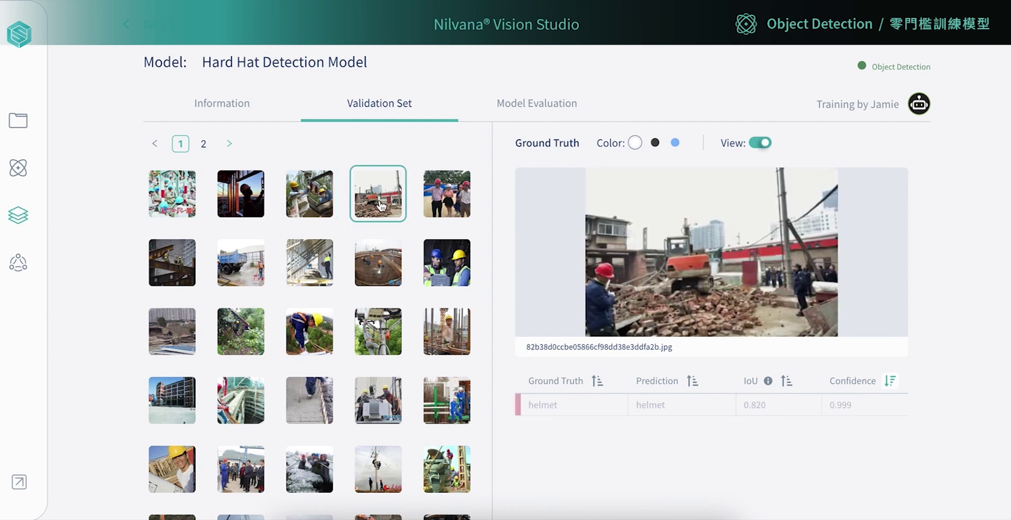
pyautogui.click(468, 198)
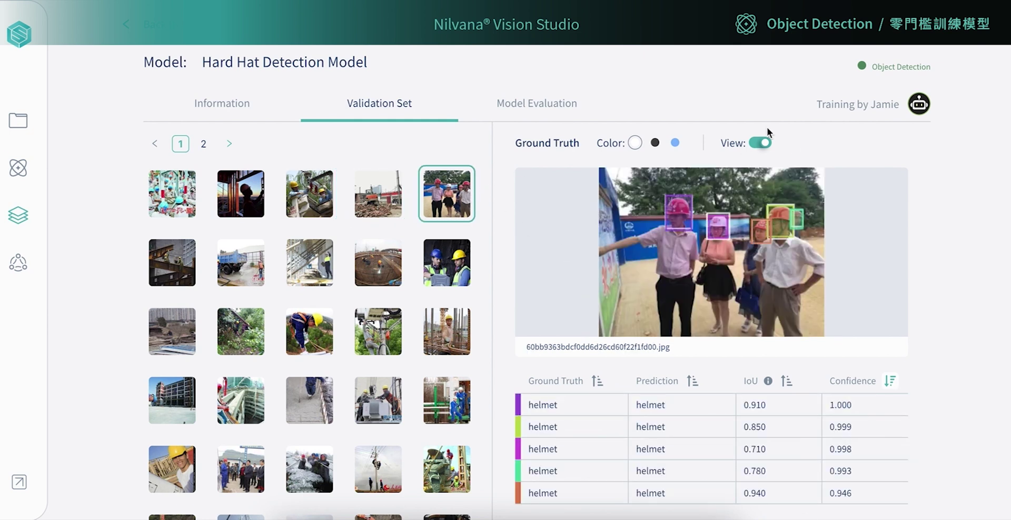
# Upload all the images in the test image folder to the model evaluation
pyautogui.click(574, 115)
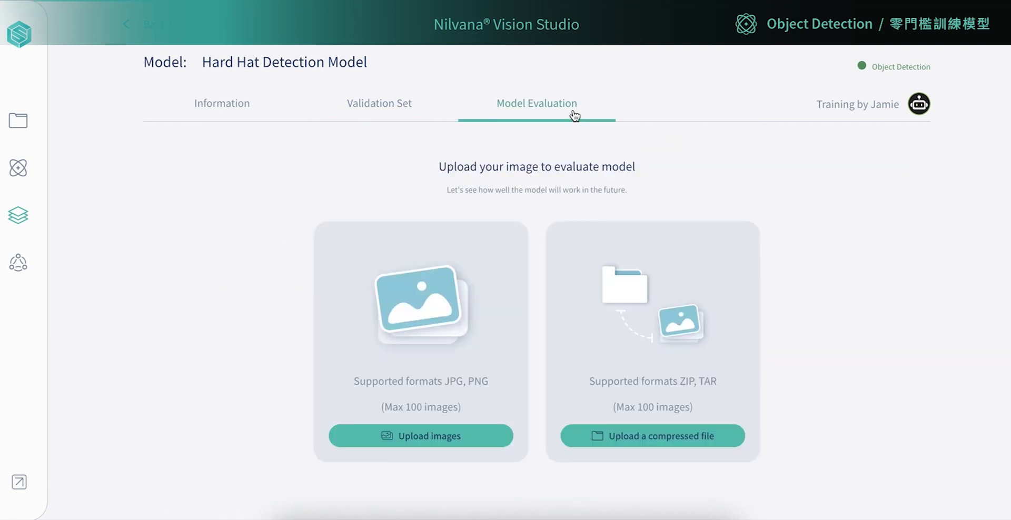
pyautogui.click(433, 435)
pyautogui.click(393, 107)
pyautogui.press('super+a')
pyautogui.click(877, 411)
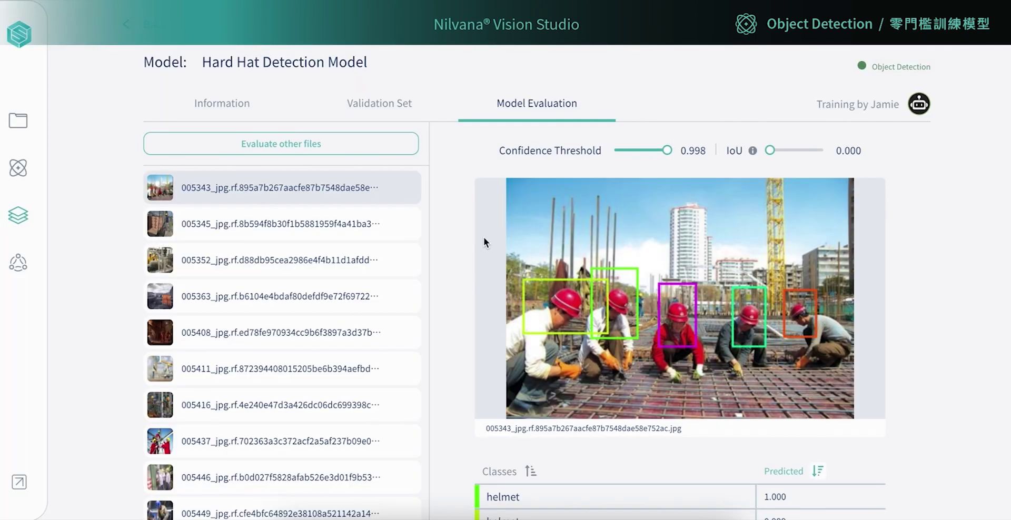
# Go through the first six evaluated images and check their predicted helmet boxes and confidence scores
pyautogui.scroll(-3, 470, 231)
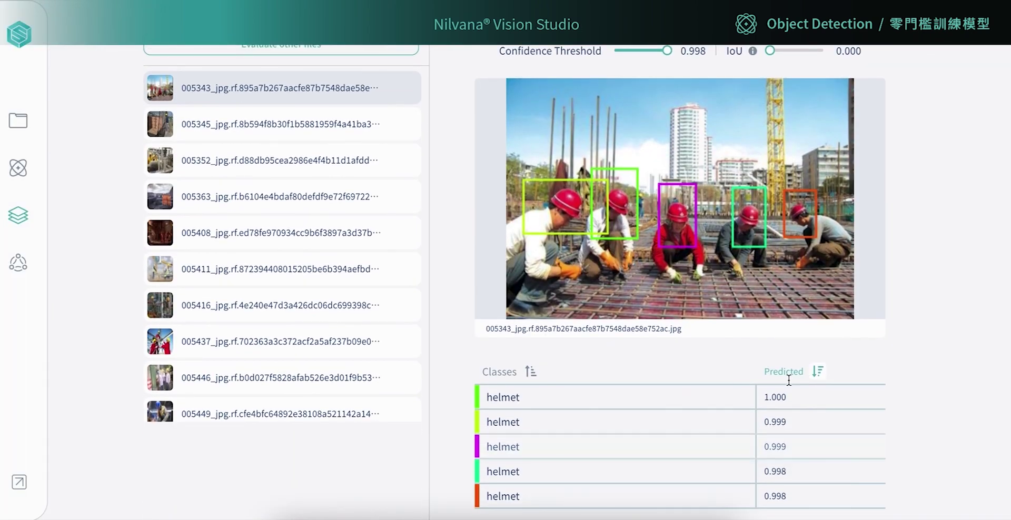
pyautogui.click(354, 124)
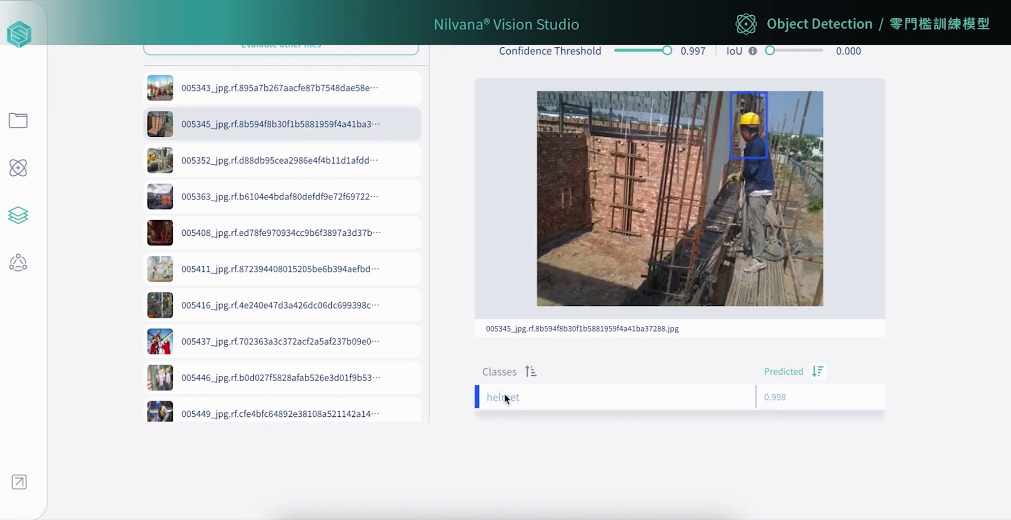
pyautogui.click(348, 160)
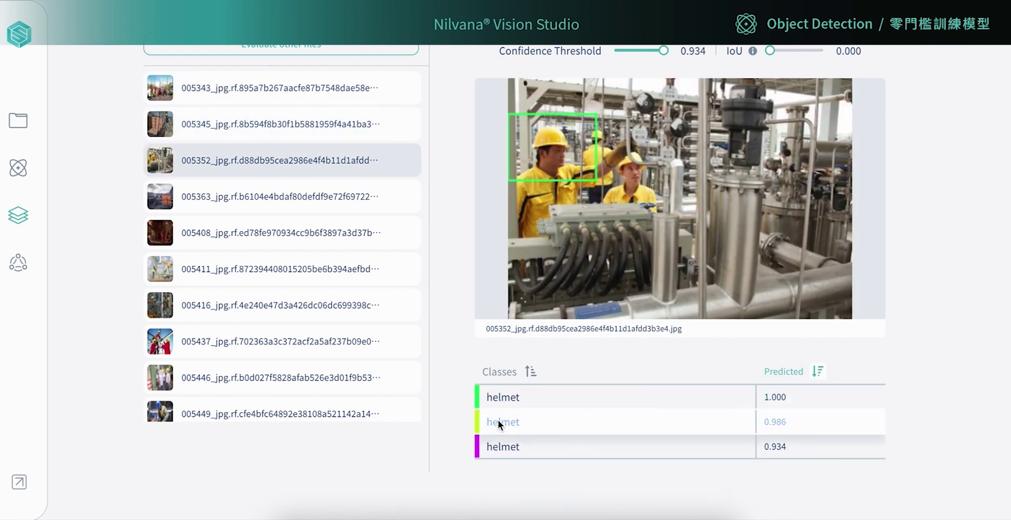
pyautogui.click(324, 197)
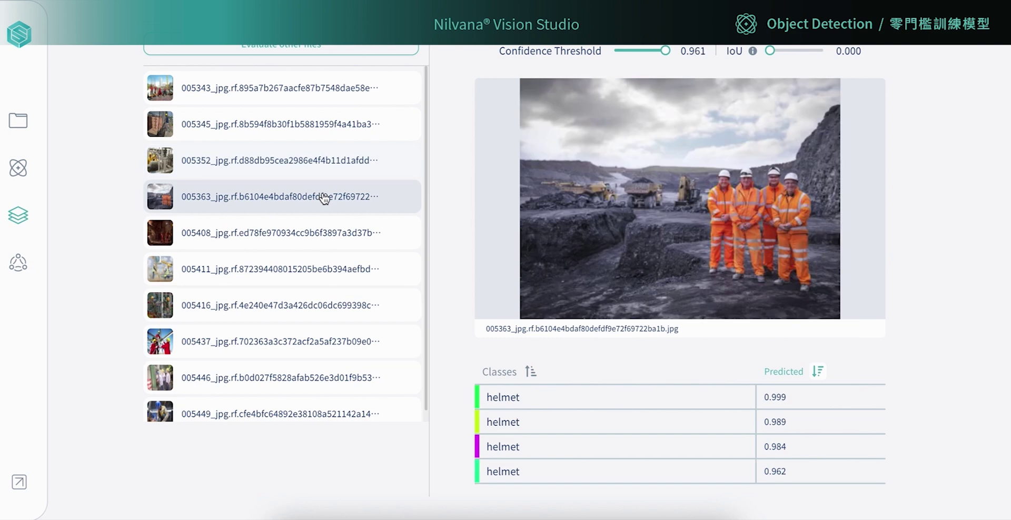
pyautogui.click(335, 235)
pyautogui.click(343, 278)
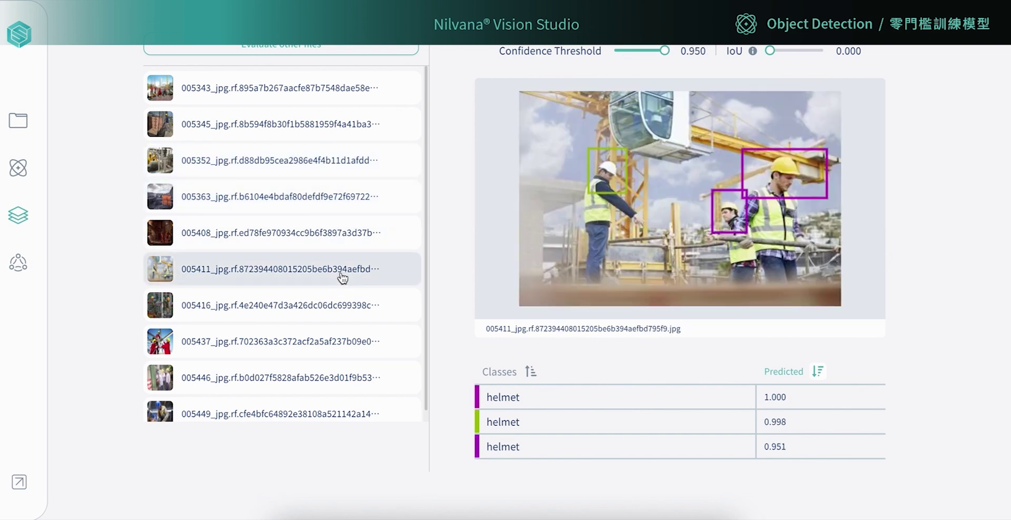